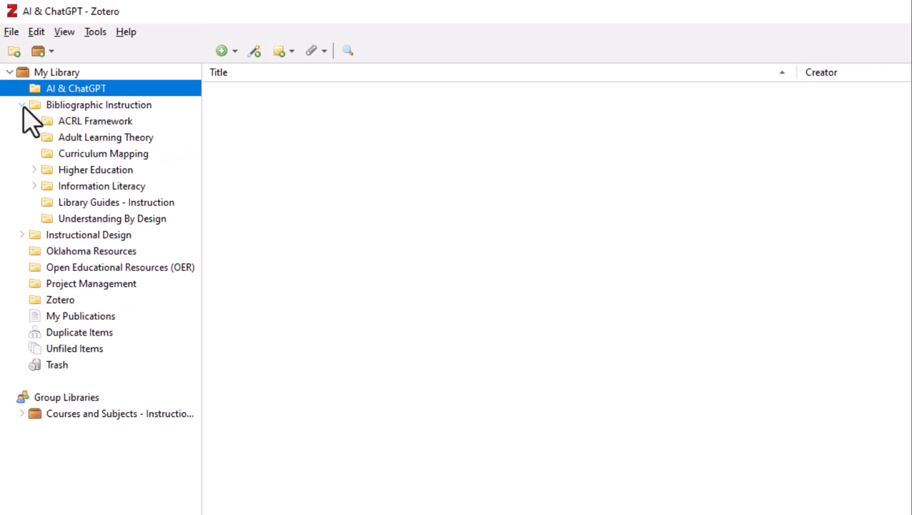
# Collapse the subcollections of Bibliographic Instruction and keep Instructional Design collapsed in the library's collection list
pyautogui.click(22, 105)
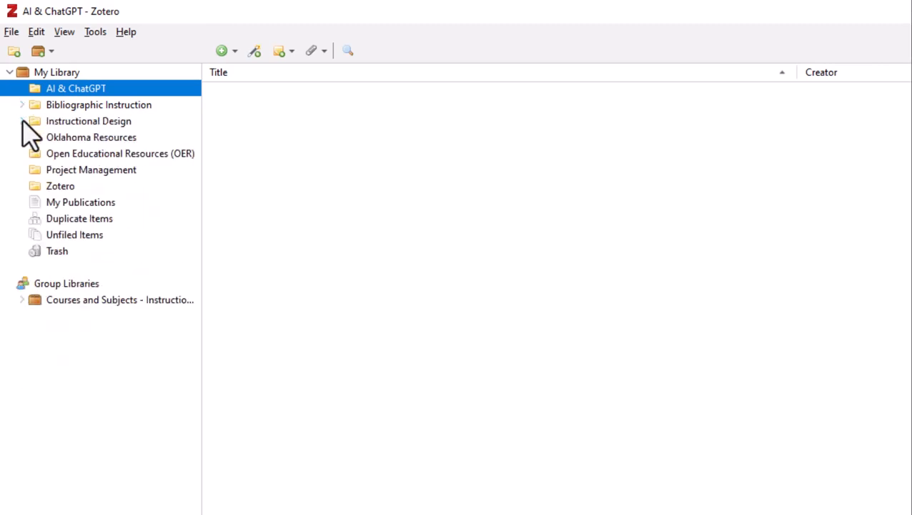
pyautogui.click(22, 121)
pyautogui.click(22, 121)
# Create a subcollection named "AI Ethics" inside the AI & ChatGPT collection
pyautogui.rightClick(109, 88)
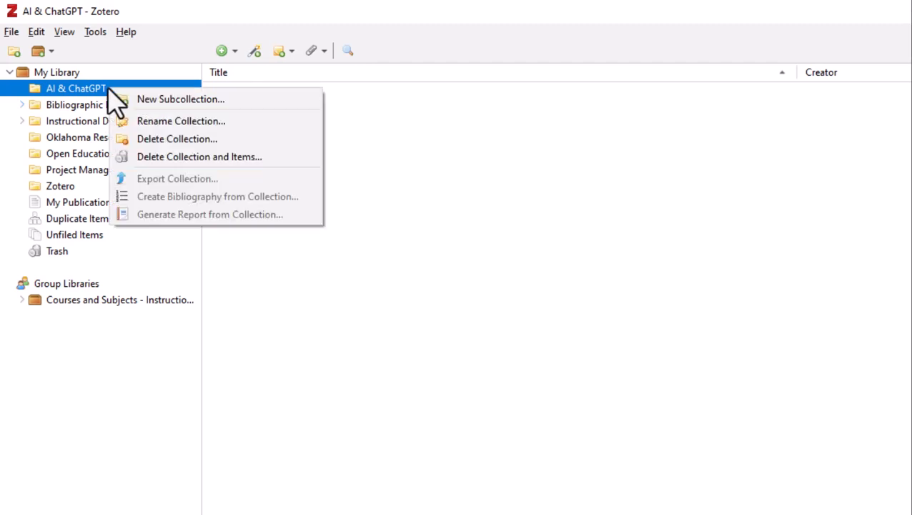
pyautogui.click(247, 108)
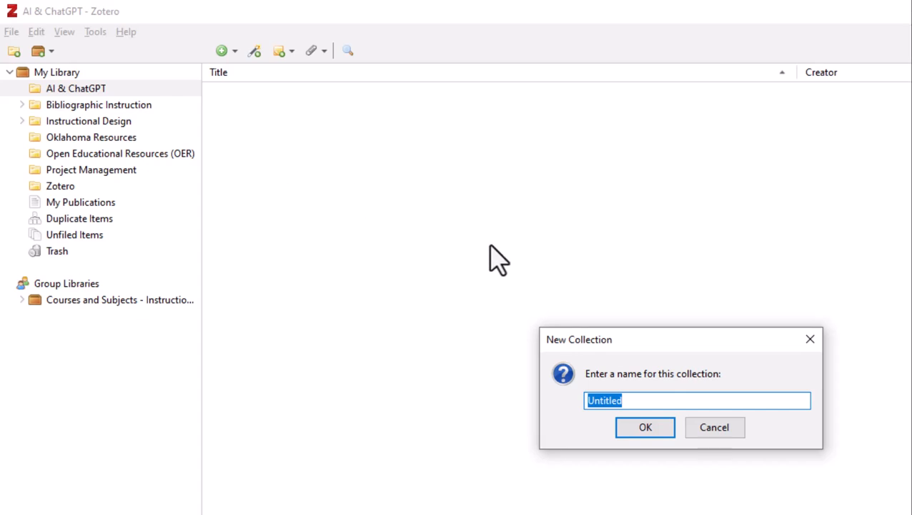
pyautogui.write('A')
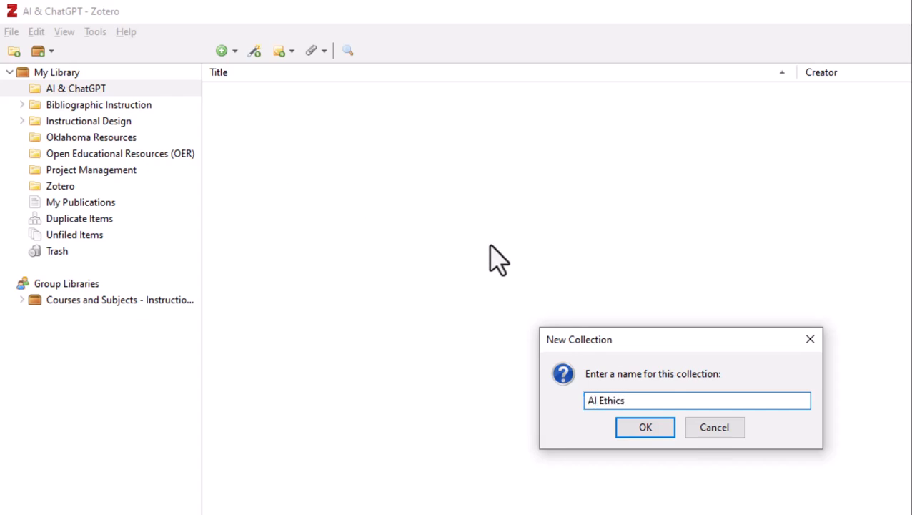
pyautogui.write('I Ethics')
pyautogui.click(641, 428)
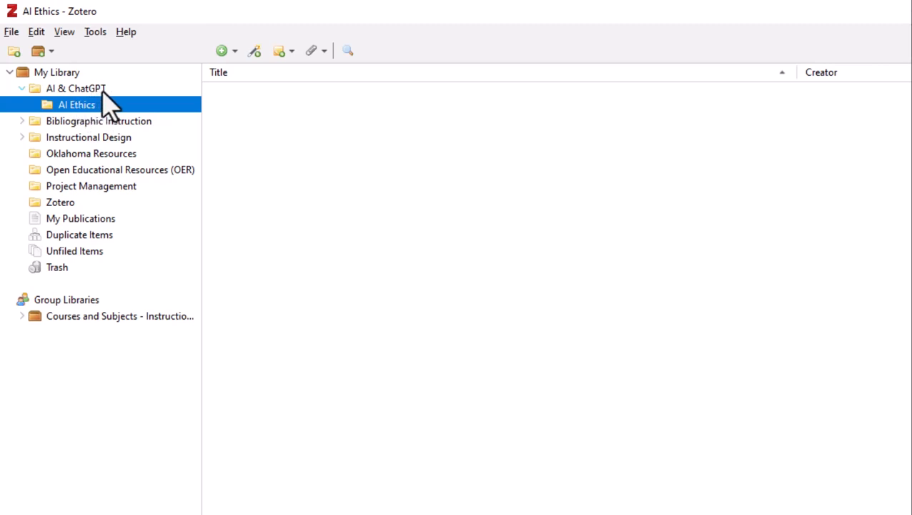
# Review the available item types and add a new Book item to the AI & ChatGPT collection
pyautogui.click(105, 91)
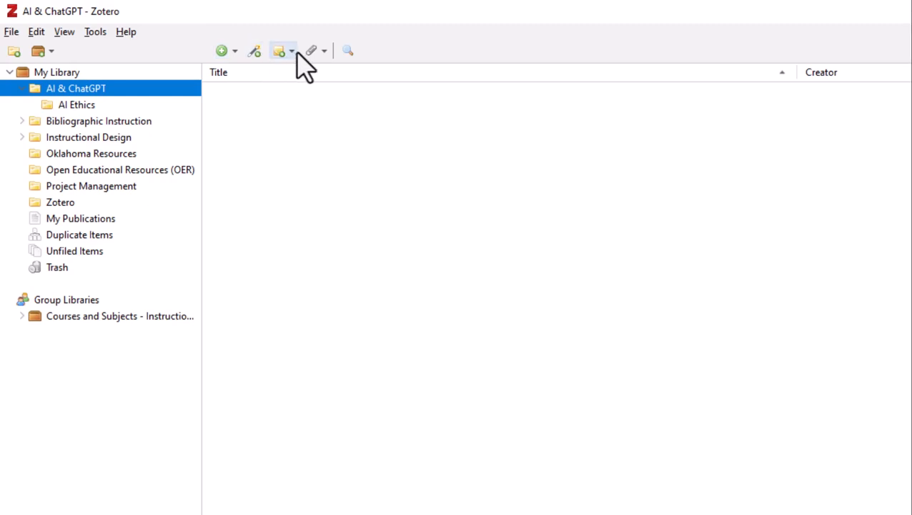
pyautogui.click(235, 63)
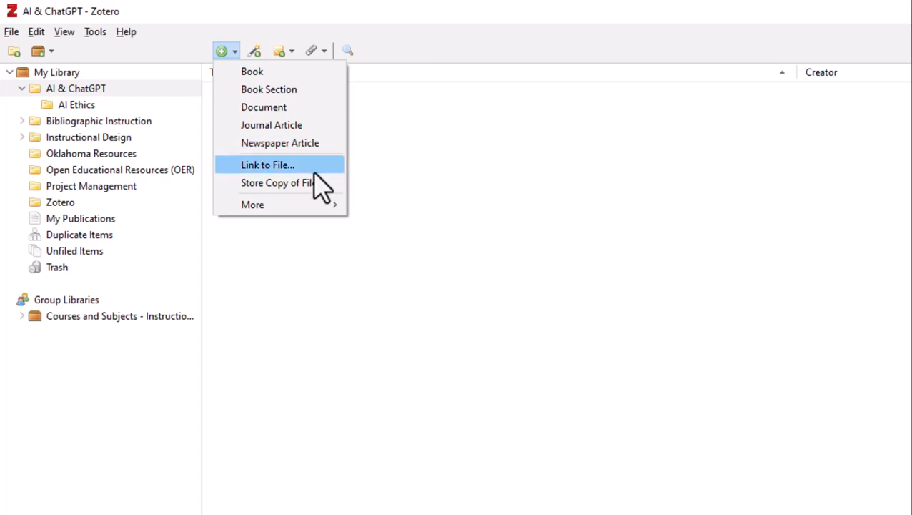
pyautogui.moveTo(321, 206)
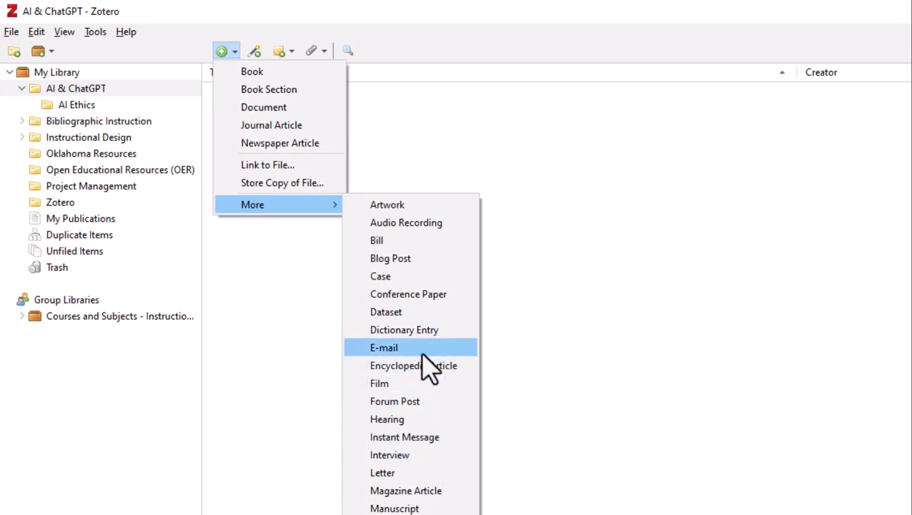
pyautogui.click(294, 72)
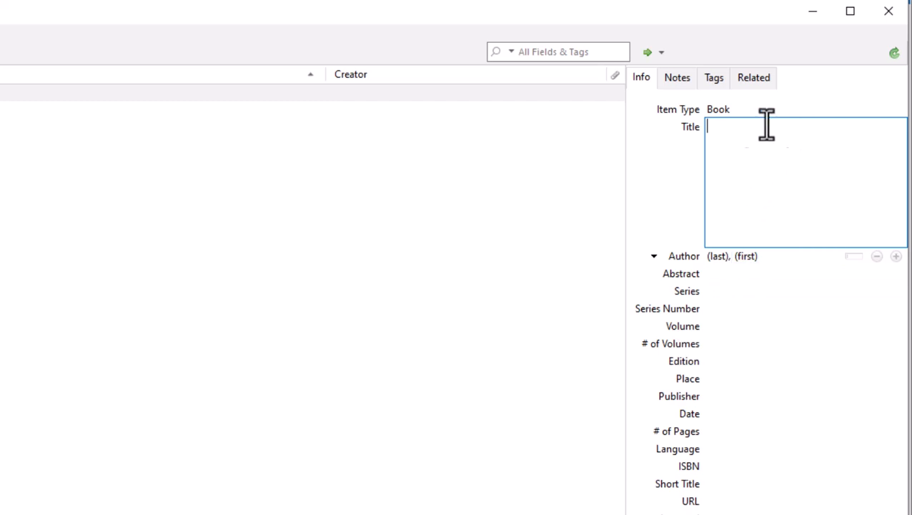
# Look through the new book's notes, tags and related items, and add a note to it
pyautogui.click(679, 80)
pyautogui.click(714, 78)
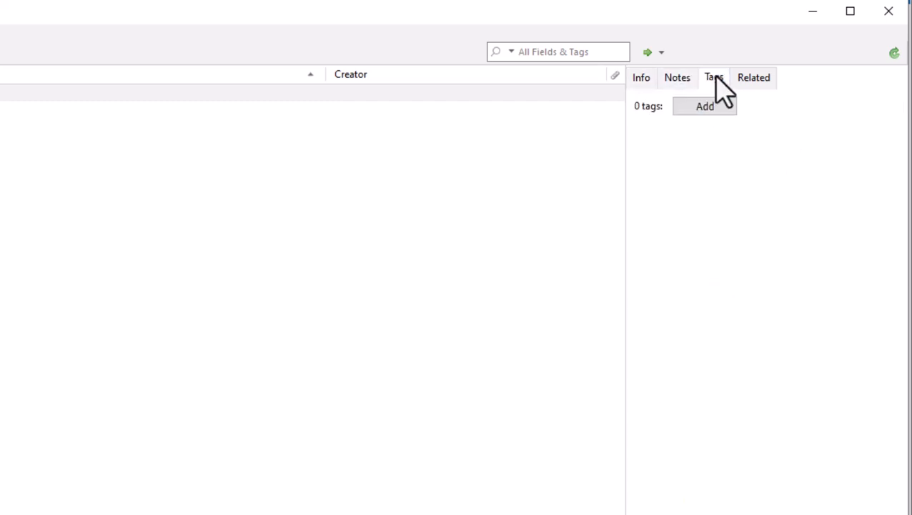
pyautogui.click(755, 79)
pyautogui.click(638, 80)
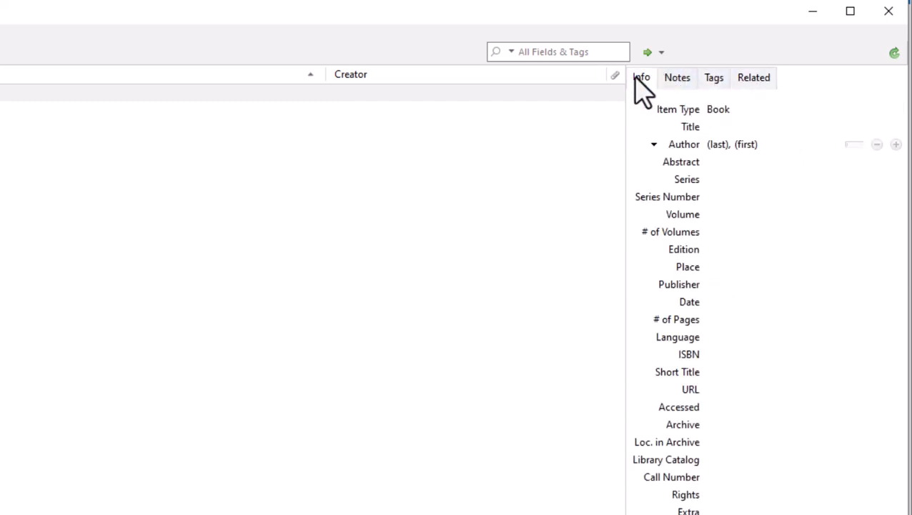
pyautogui.click(677, 79)
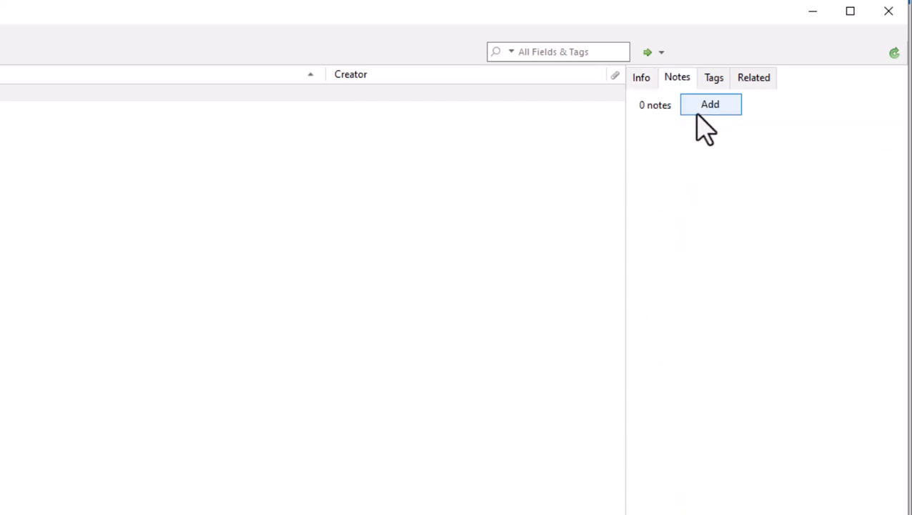
pyautogui.click(704, 107)
pyautogui.write('T')
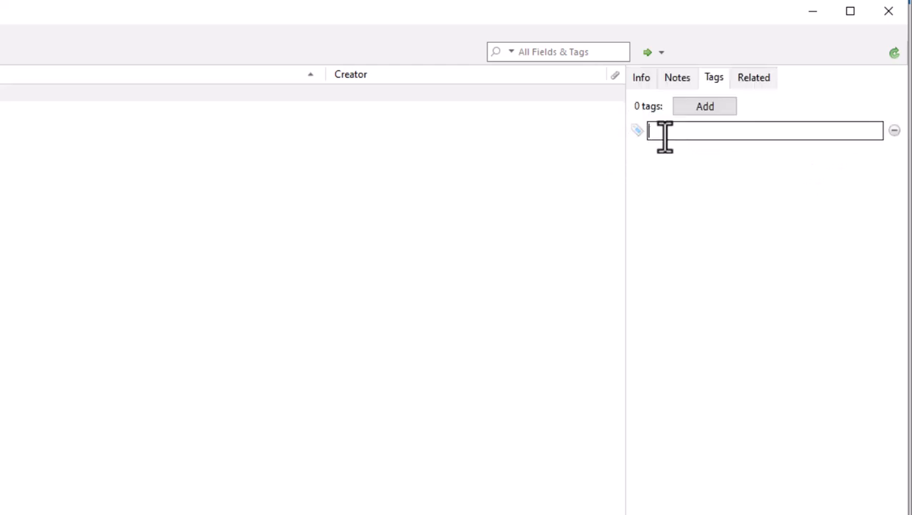
# Try to add several tags to the new book in one entry, "ChatGPT, AI, AI Literacy"
pyautogui.press('BackSpace')
pyautogui.press('BackSpace')
pyautogui.press('BackSpace')
pyautogui.press('BackSpace')
pyautogui.write('Cha')
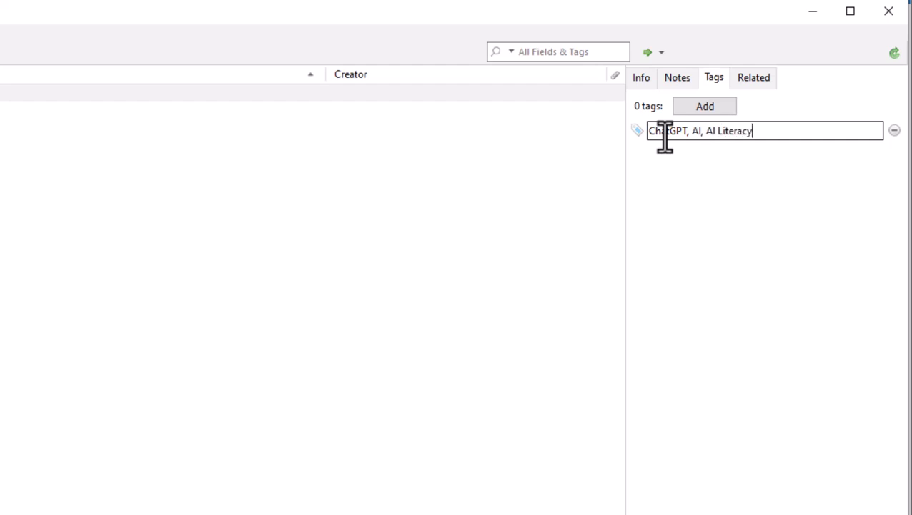
pyautogui.write('tGPT, AI, AI Literacy')
pyautogui.press('Return')
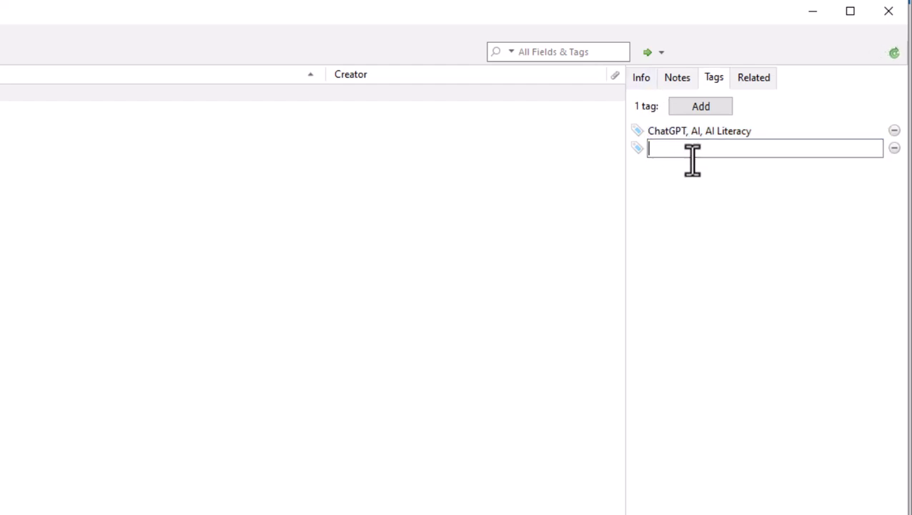
# Add the separate tag "ChatGPT" to the new book and remove the combined "ChatGPT, AI, AI Literacy" tag
pyautogui.write('Chat')
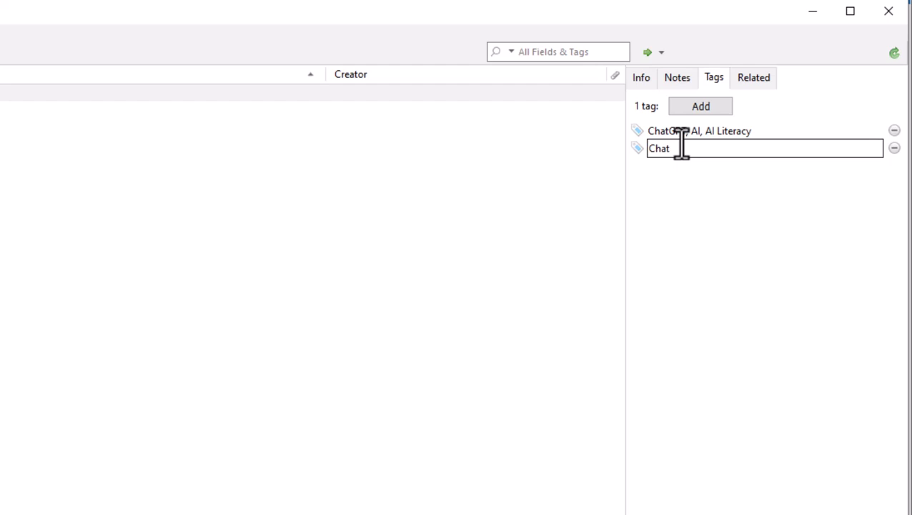
pyautogui.write('GPT')
pyautogui.press('Return')
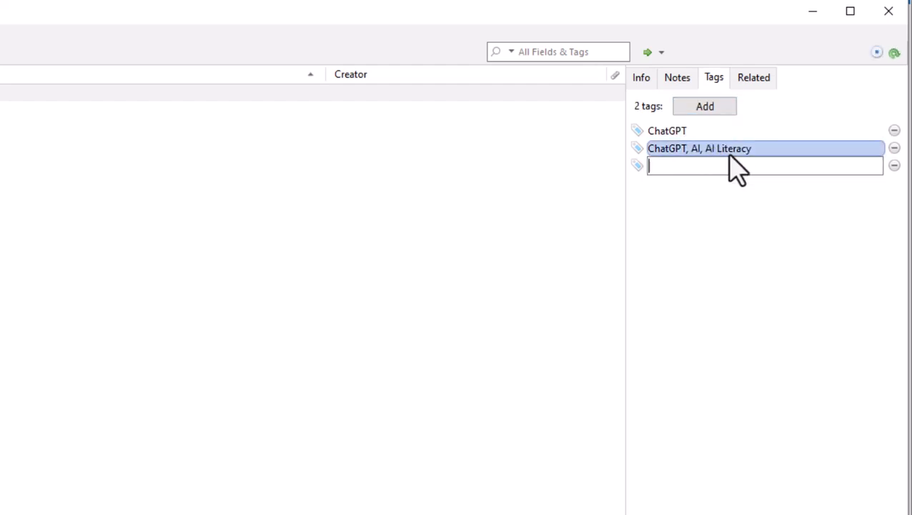
pyautogui.click(894, 148)
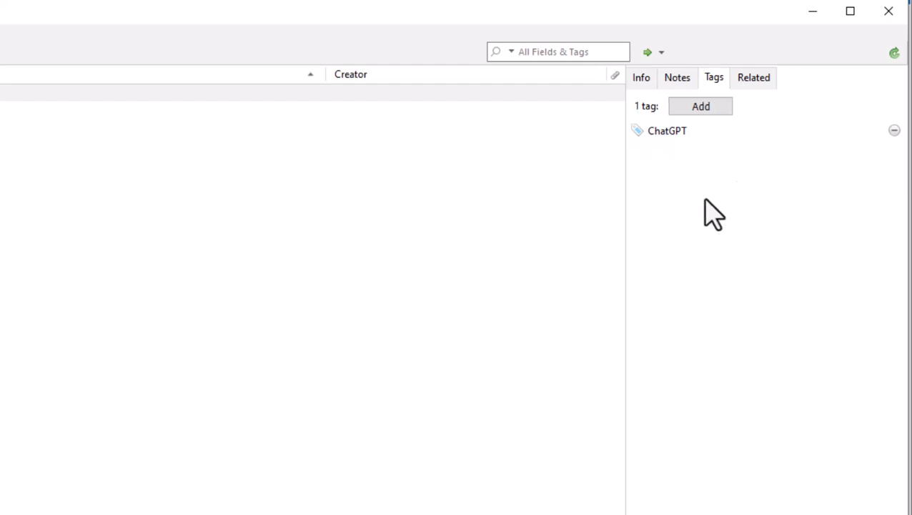
# Keep the item type as Book and set the new book's title to "Matilda"
pyautogui.click(645, 80)
pyautogui.click(747, 126)
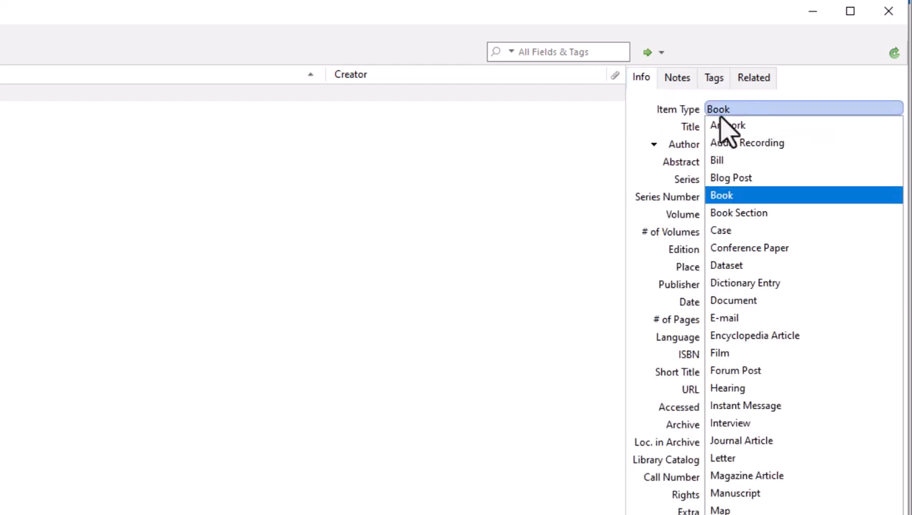
pyautogui.click(695, 139)
pyautogui.click(730, 128)
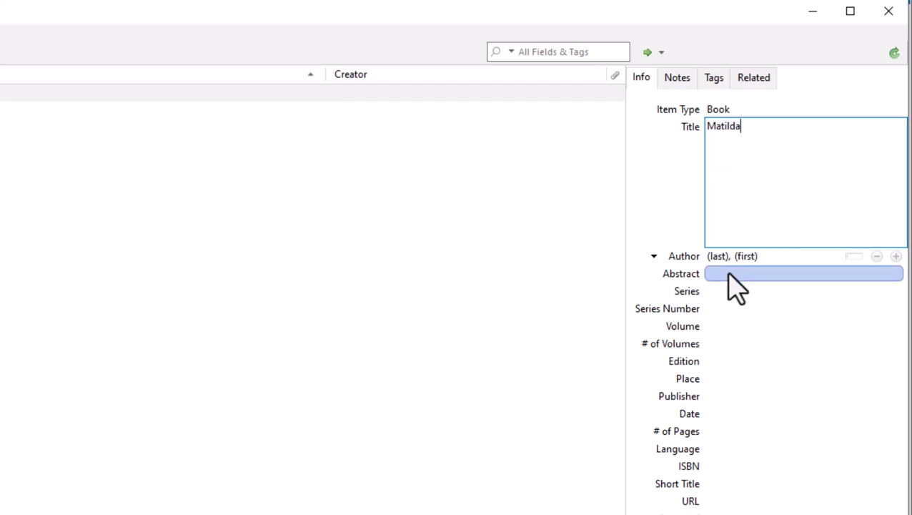
pyautogui.click(729, 274)
# Set the author of Matilda to last name "Dahl" and first name "Roald"
pyautogui.click(722, 145)
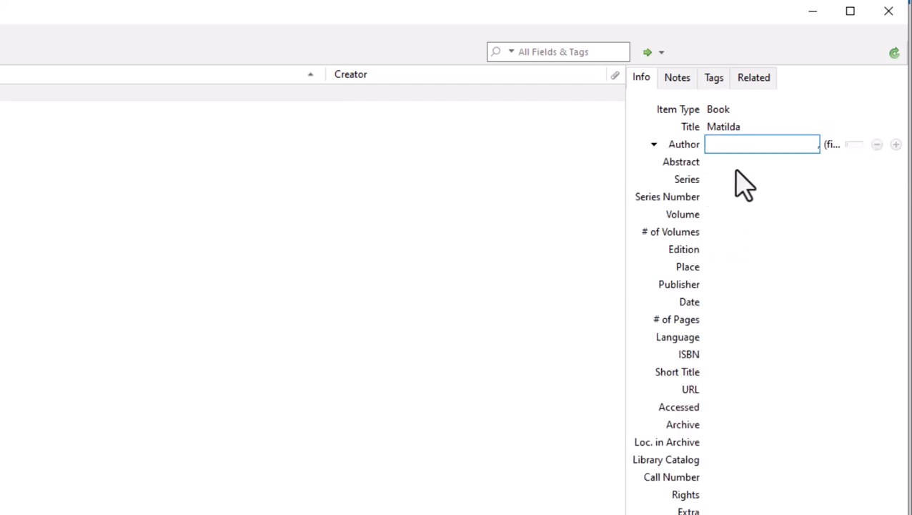
pyautogui.write('Dahl')
pyautogui.press('Tab')
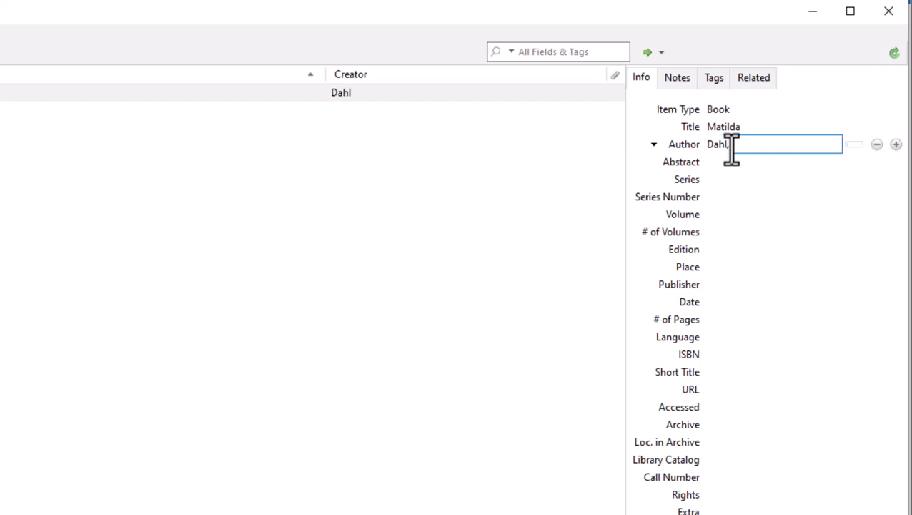
pyautogui.write('Roald')
pyautogui.press('Return')
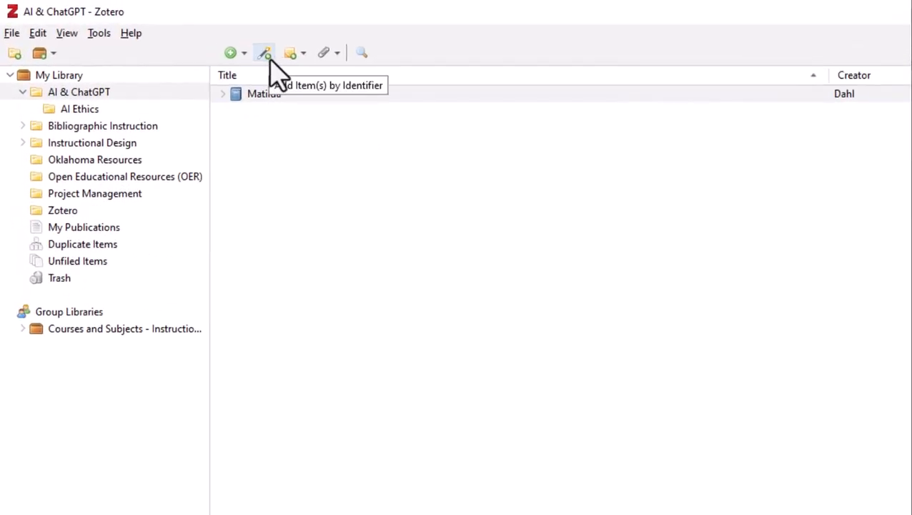
pyautogui.click(266, 56)
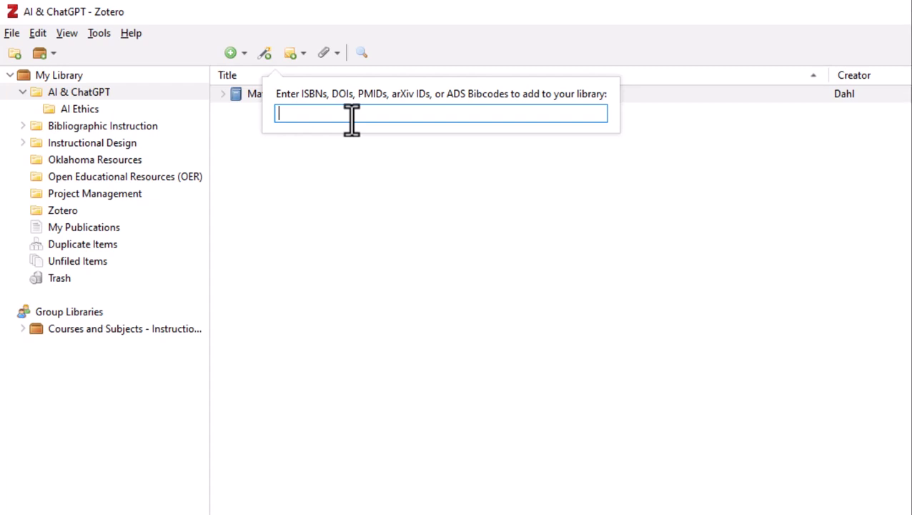
pyautogui.click(753, 315)
pyautogui.click(265, 53)
pyautogui.hotkey('ctrl', 'v')
pyautogui.press('Return')
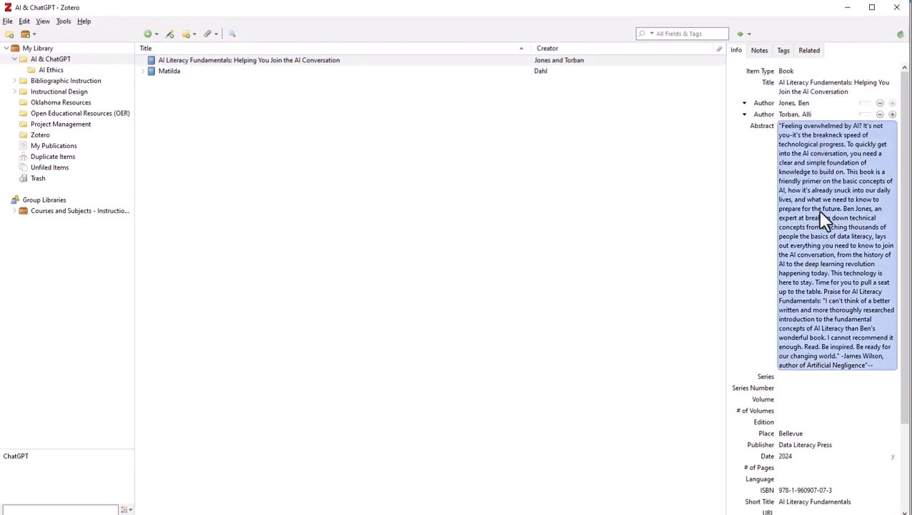
# Add the existing tag "ChatGPT" to the book "AI Literacy Fundamentals"
pyautogui.click(760, 52)
pyautogui.click(785, 52)
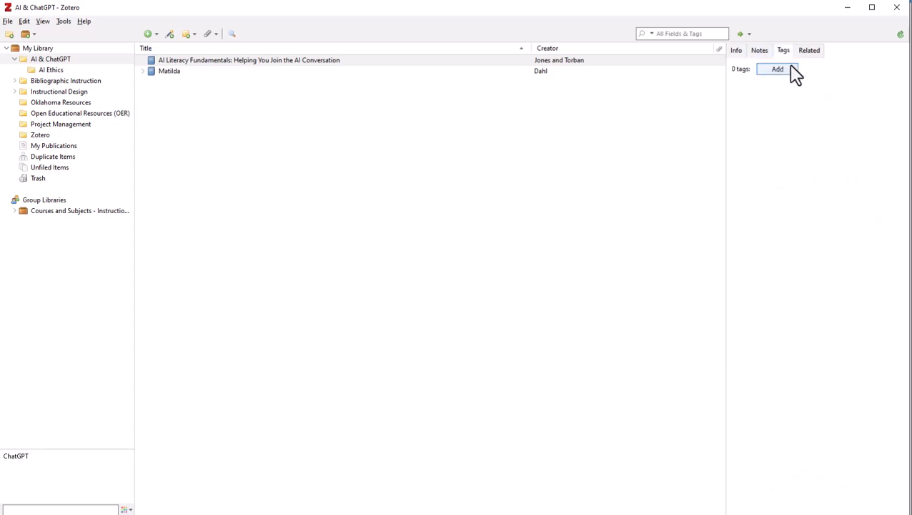
pyautogui.click(780, 71)
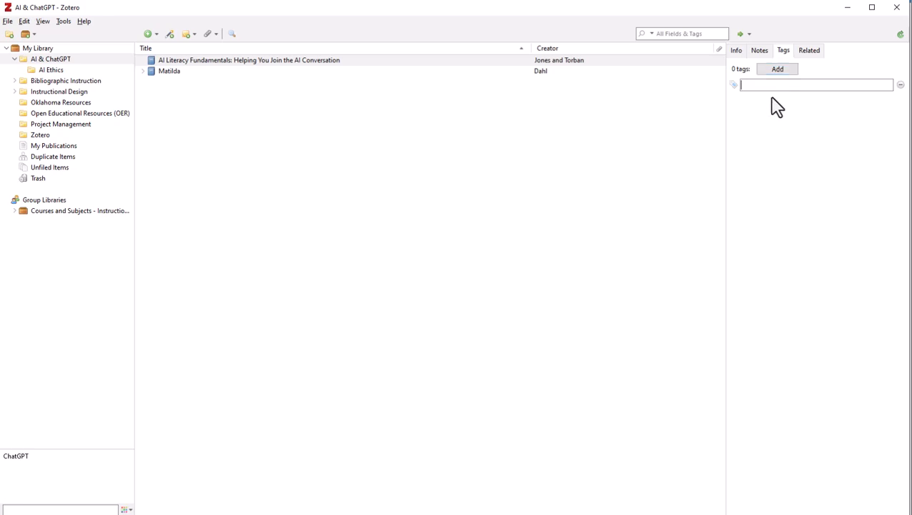
pyautogui.write('Chat')
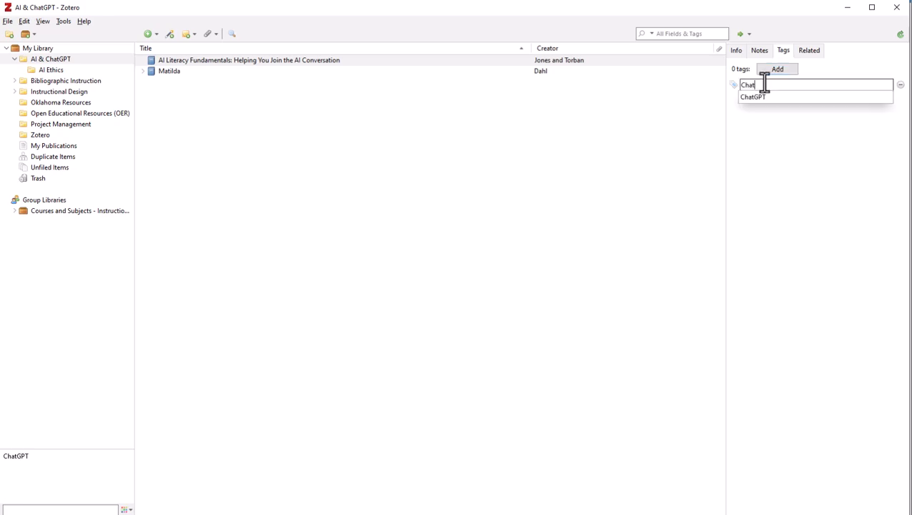
pyautogui.click(761, 98)
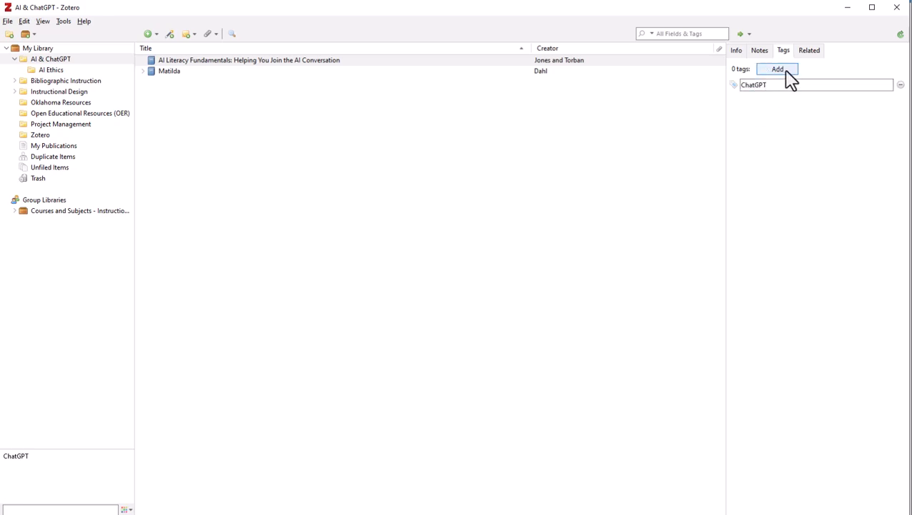
pyautogui.press('Return')
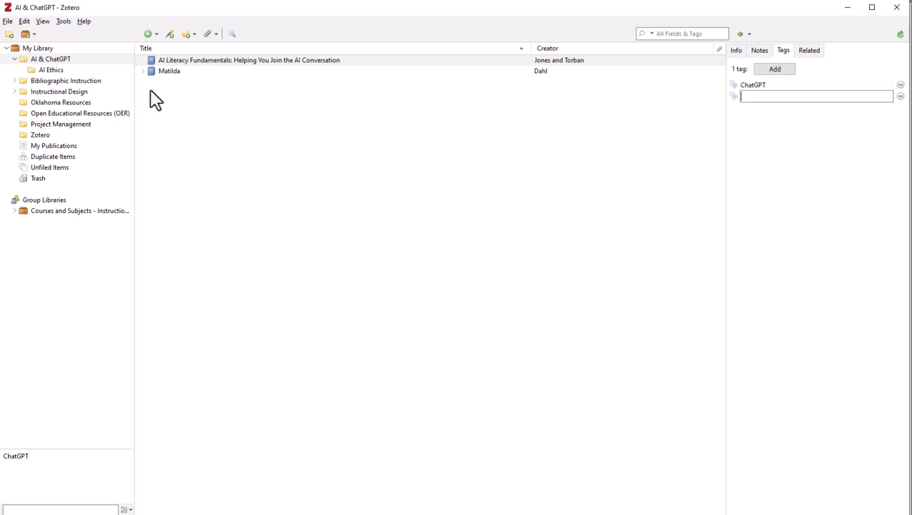
# Move the book Matilda from the AI & ChatGPT collection to the Trash
pyautogui.click(173, 71)
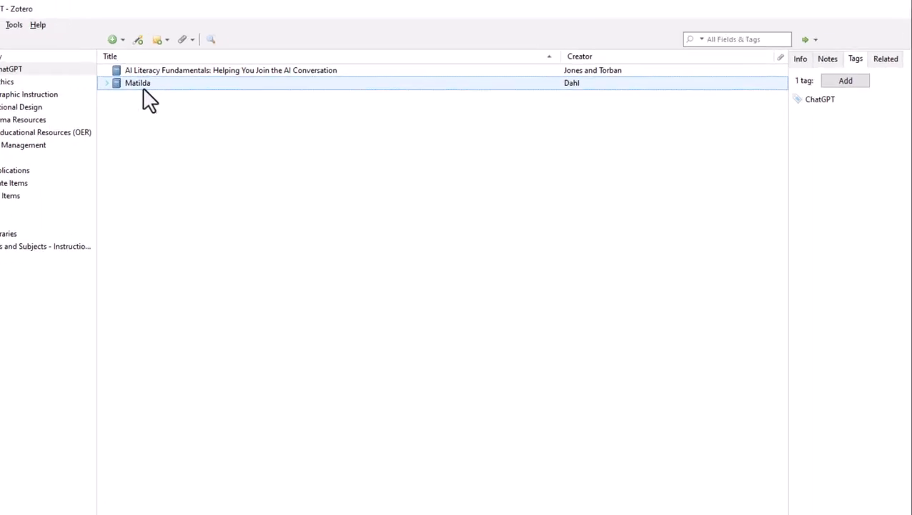
pyautogui.rightClick(96, 104)
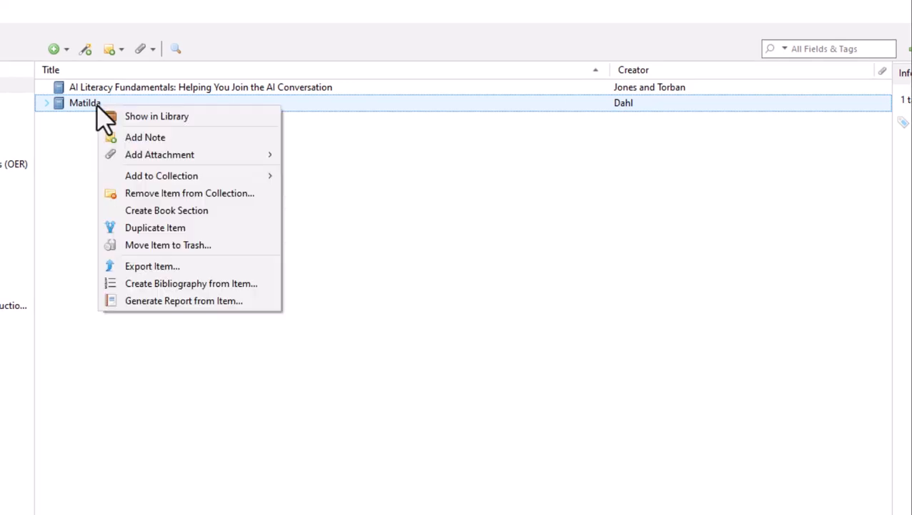
pyautogui.rightClick(91, 107)
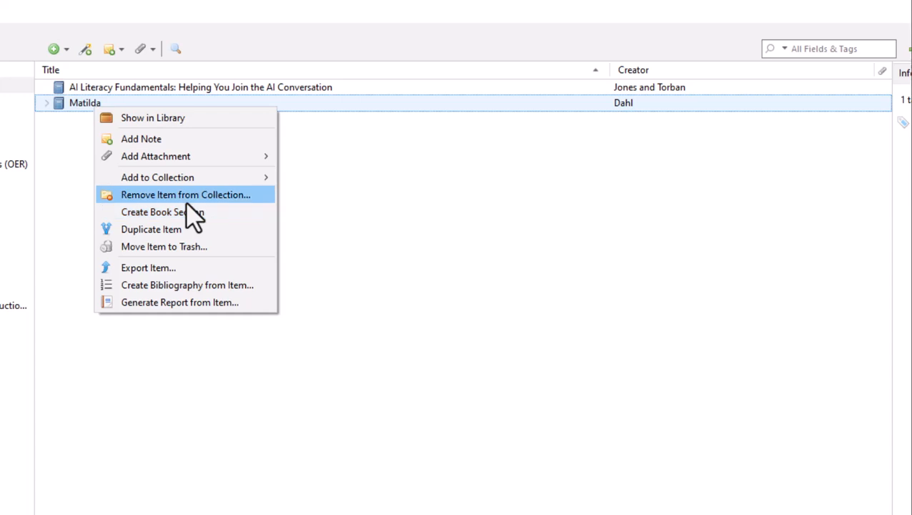
pyautogui.click(218, 250)
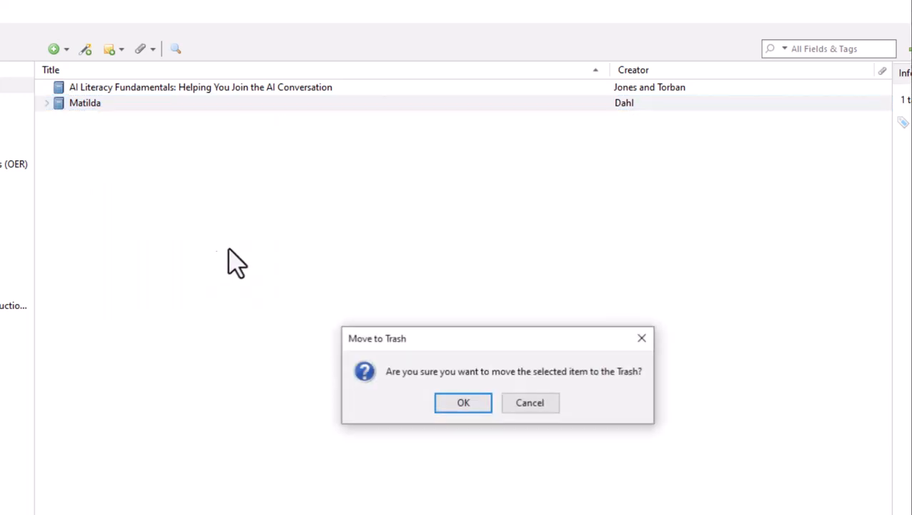
pyautogui.click(473, 404)
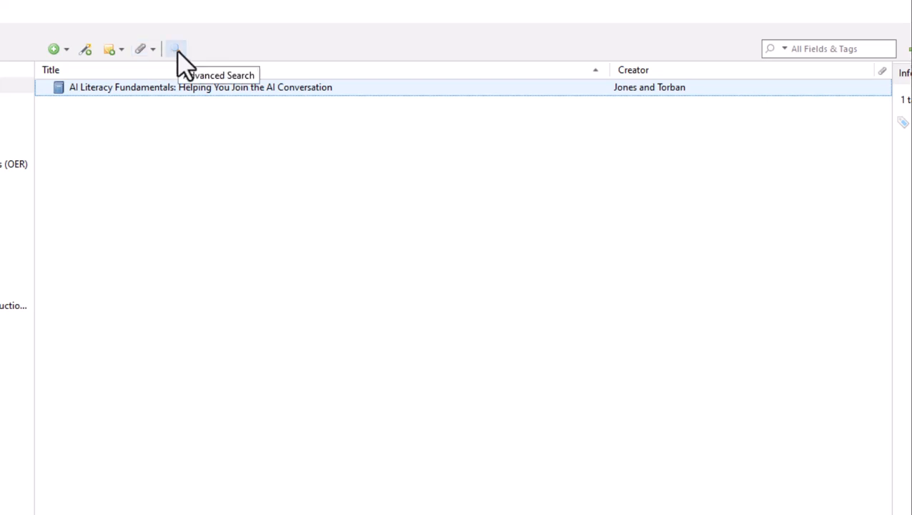
pyautogui.click(831, 48)
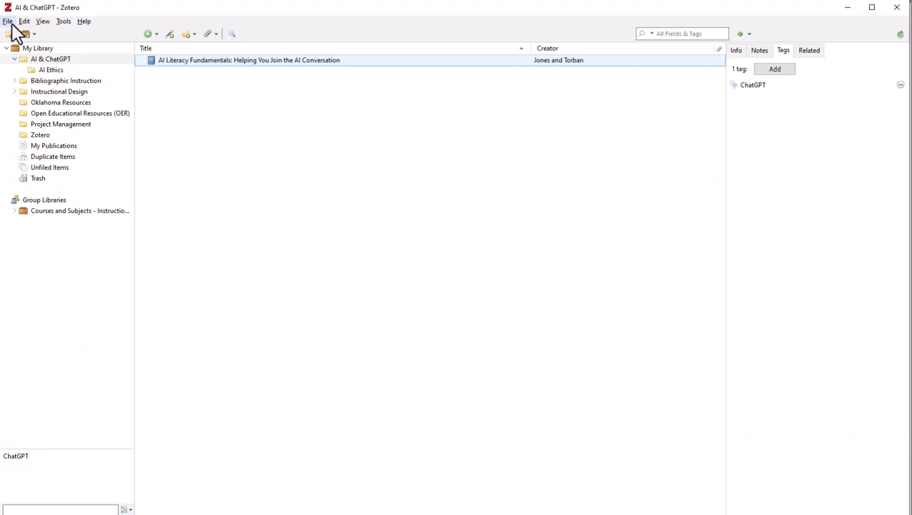
pyautogui.click(8, 21)
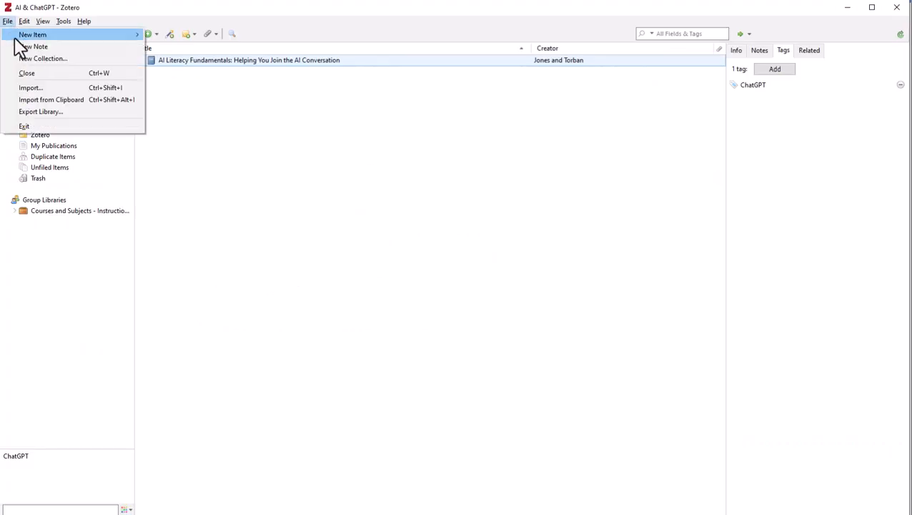
pyautogui.click(30, 87)
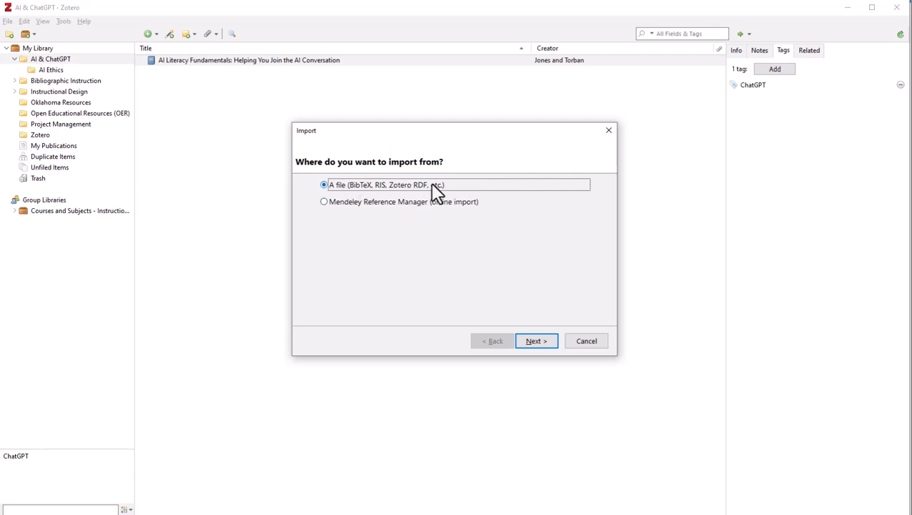
pyautogui.click(586, 341)
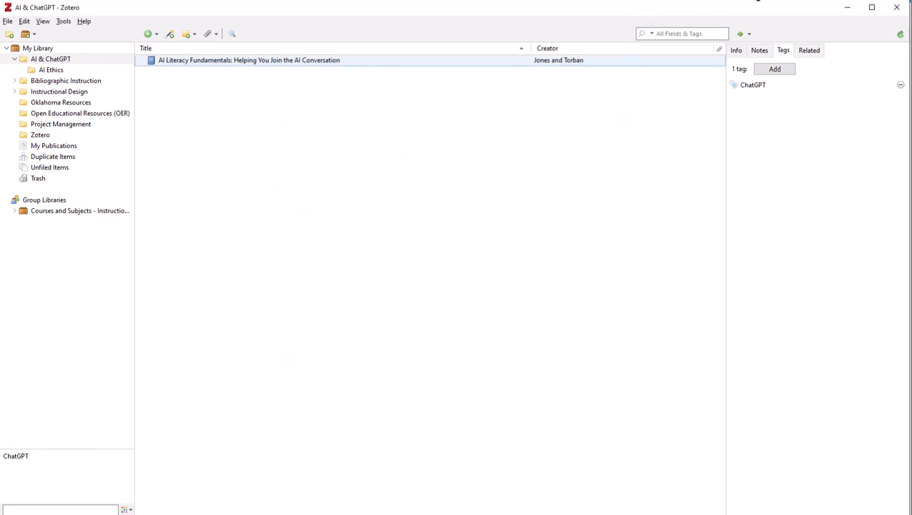
# Switch to the browser and open the Academic Search Premier database from the OSU-Tulsa Library's A-Z Databases list
pyautogui.hotkey('alt', 'Tab')
pyautogui.hotkey('ctrl', 't')
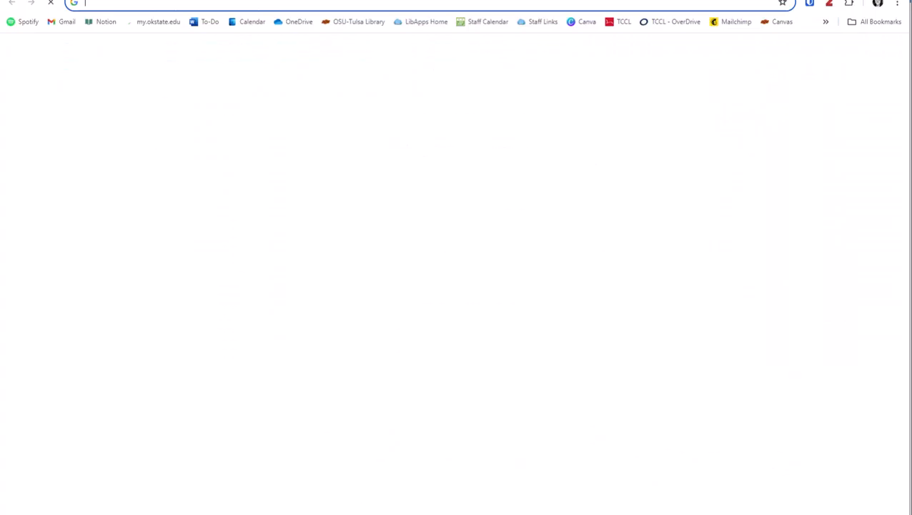
pyautogui.click(375, 25)
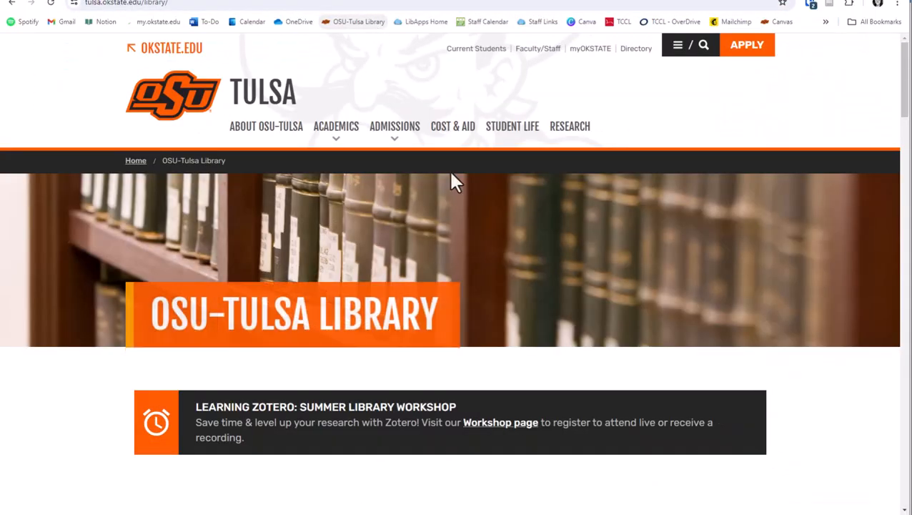
pyautogui.scroll(-3, 857, 329)
pyautogui.scroll(-4, 822, 319)
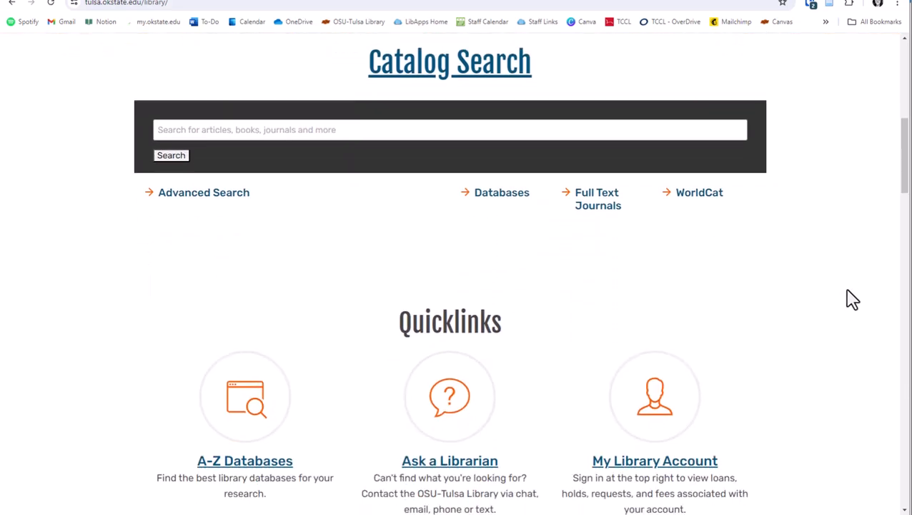
pyautogui.scroll(4, 851, 299)
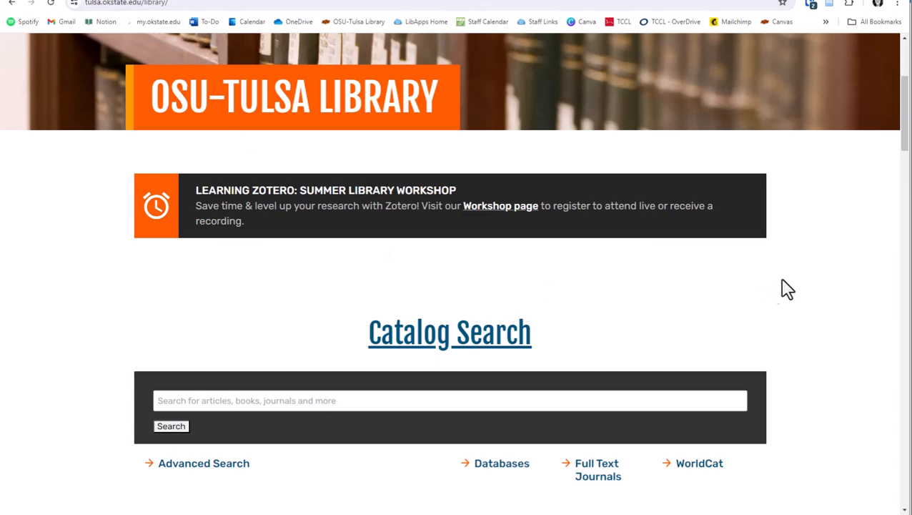
pyautogui.scroll(-1, 817, 279)
pyautogui.click(497, 412)
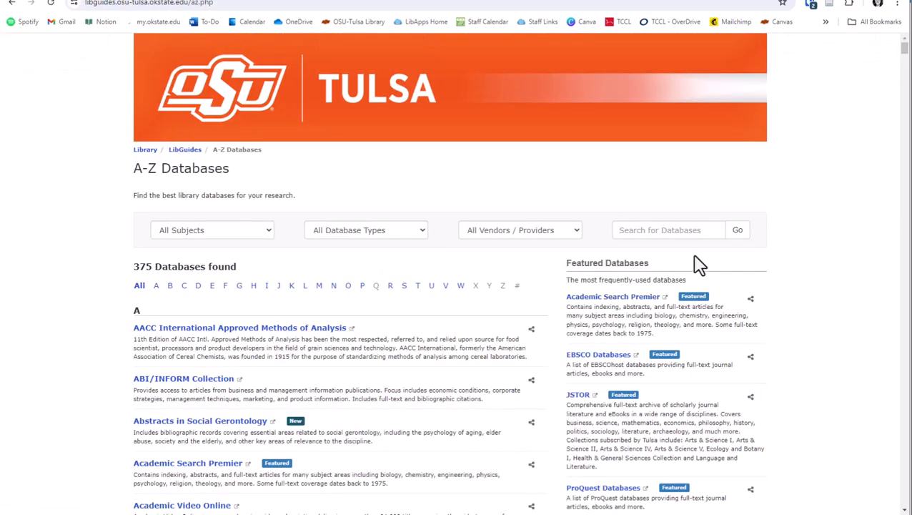
pyautogui.click(622, 299)
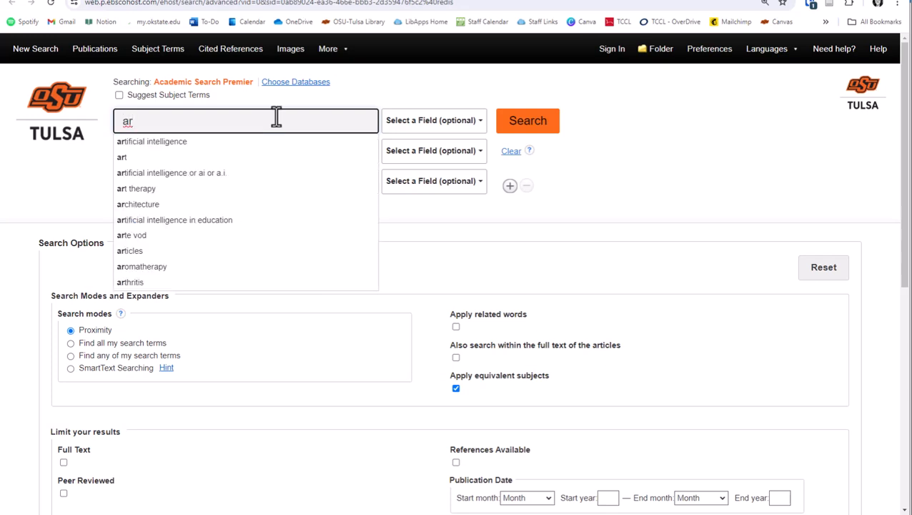
# Search Academic Search Premier for "artificial intelligence or ai or a.i." AND "ChatGPT"
pyautogui.click(226, 174)
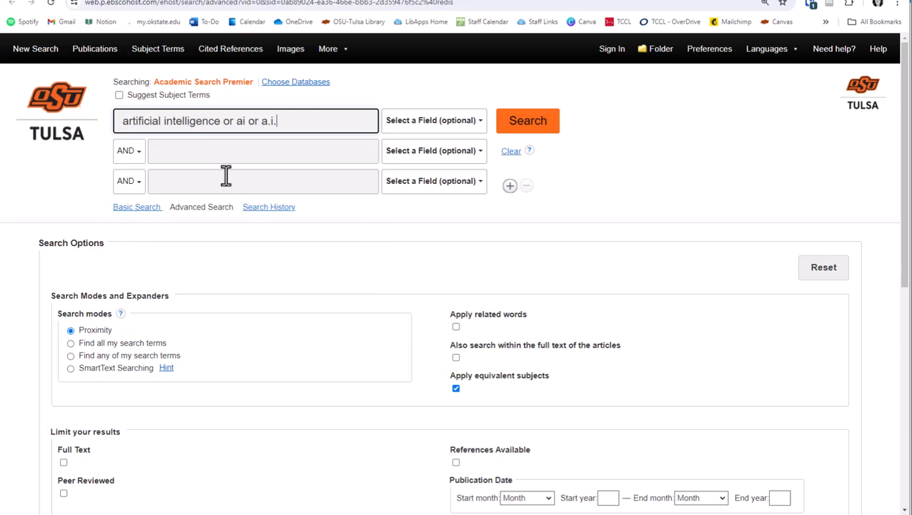
pyautogui.click(273, 159)
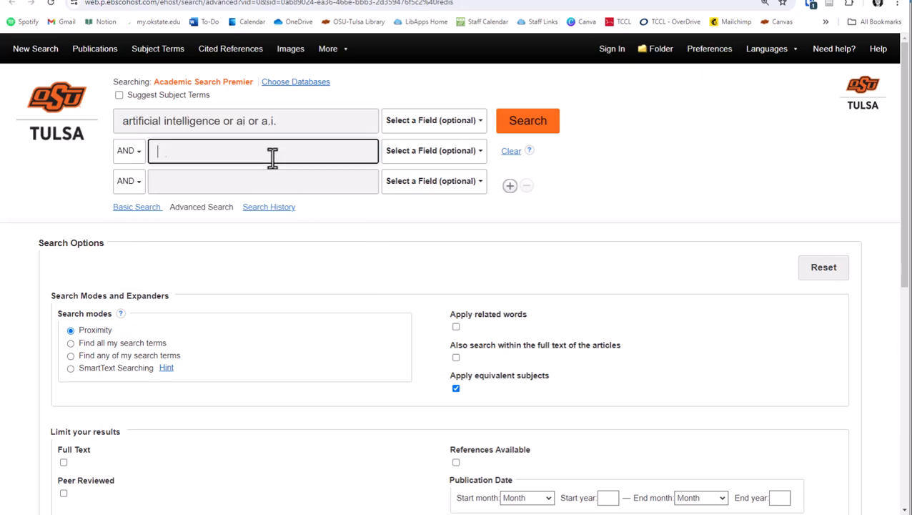
pyautogui.write('ChatGPT')
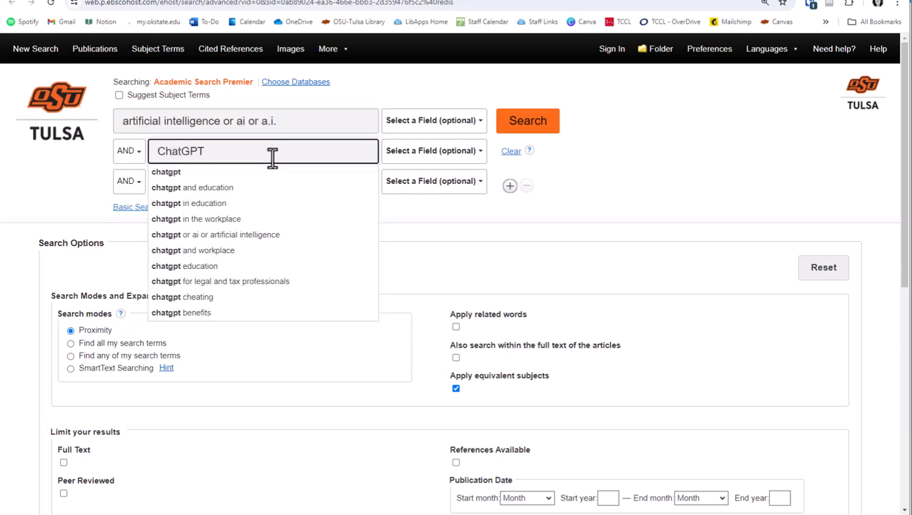
pyautogui.press('Return')
# Add the search result "ChatGPT could be the reviewer of your next scientific paper" to the folder
pyautogui.scroll(-1, 591, 304)
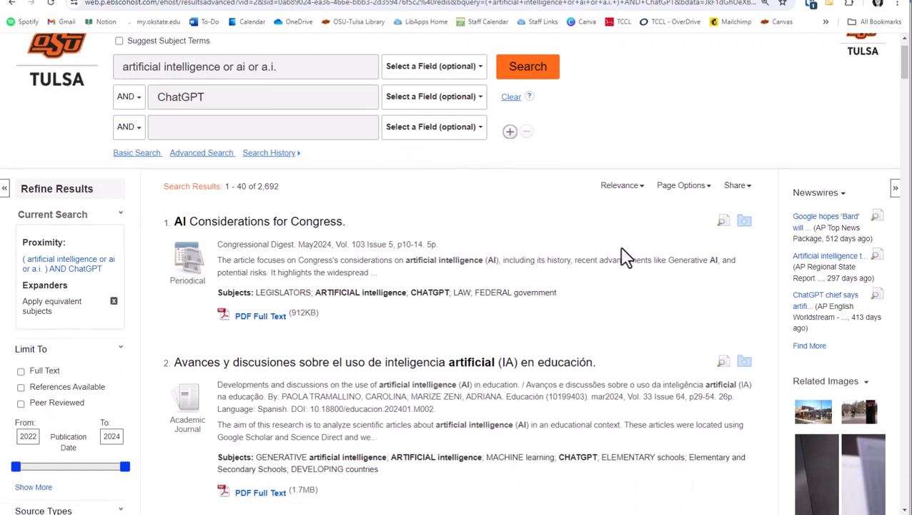
pyautogui.scroll(-2, 624, 257)
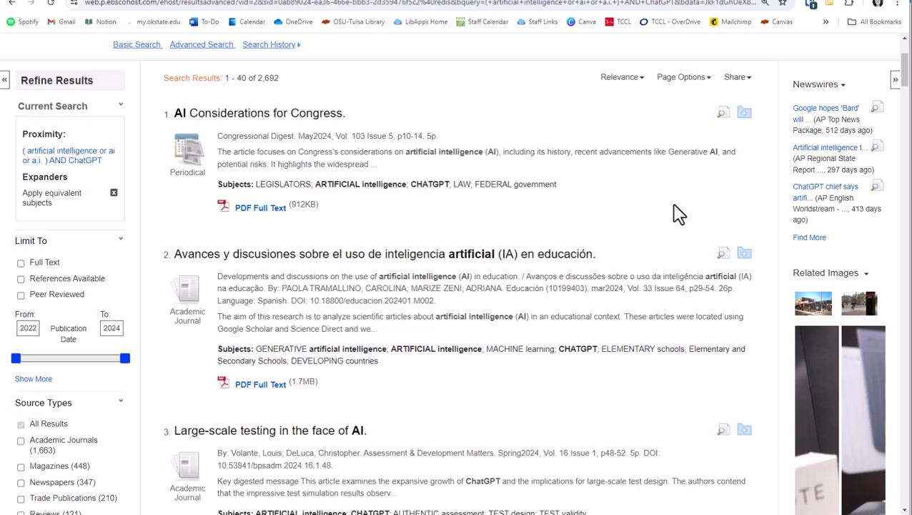
pyautogui.scroll(-3, 678, 226)
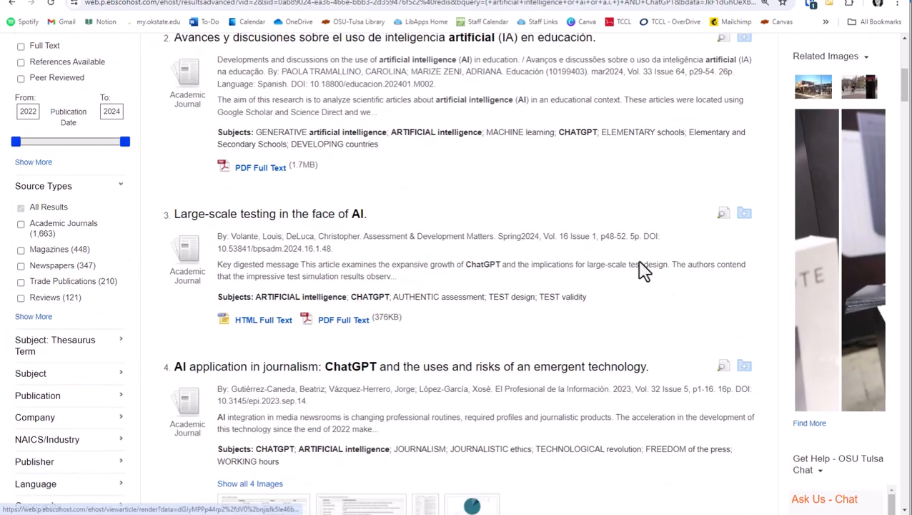
pyautogui.scroll(-2, 697, 223)
pyautogui.scroll(-2, 707, 301)
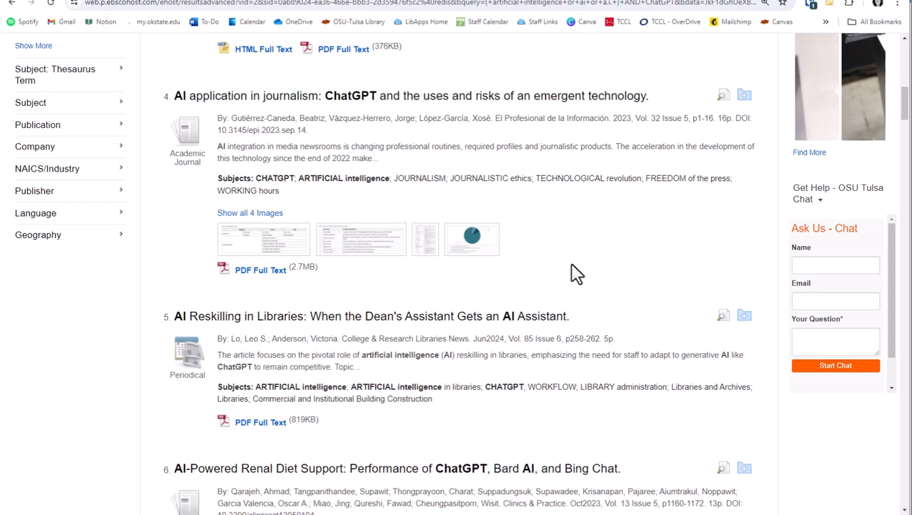
pyautogui.scroll(-2, 688, 345)
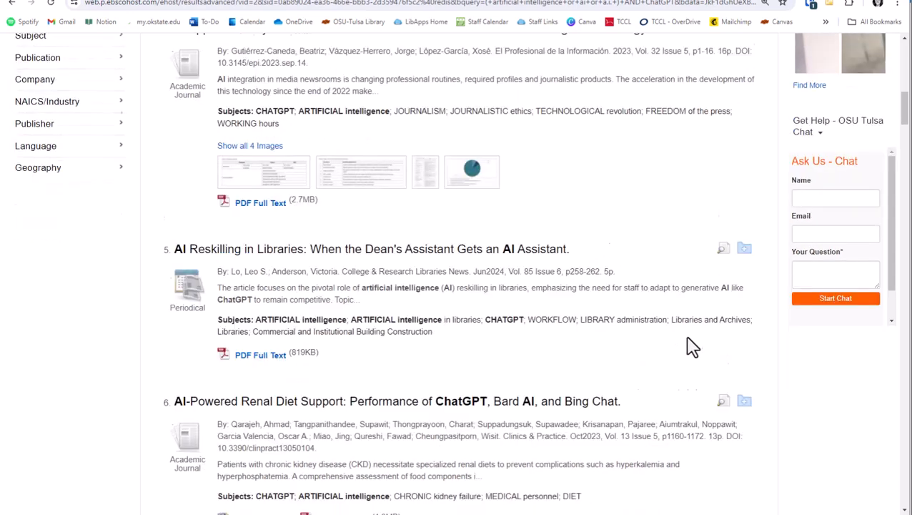
pyautogui.scroll(-2, 680, 338)
pyautogui.scroll(-2, 689, 317)
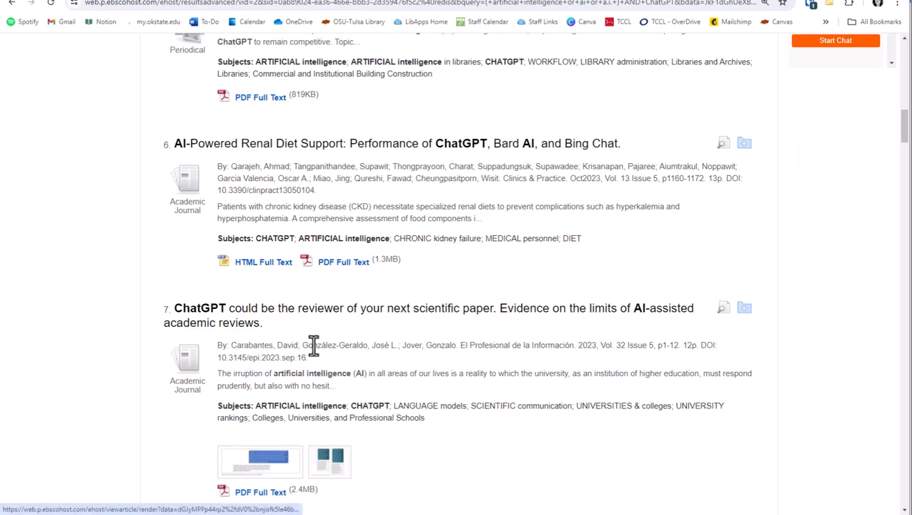
pyautogui.scroll(-1, 543, 343)
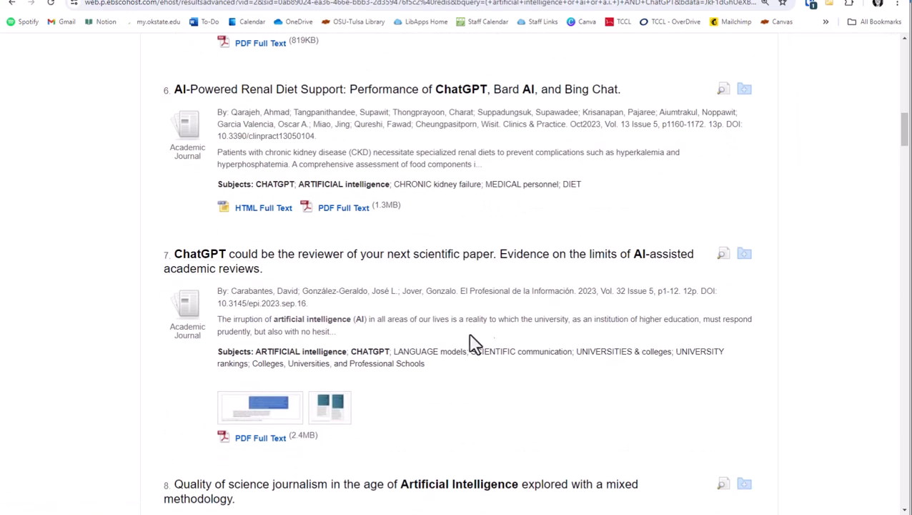
pyautogui.click(744, 257)
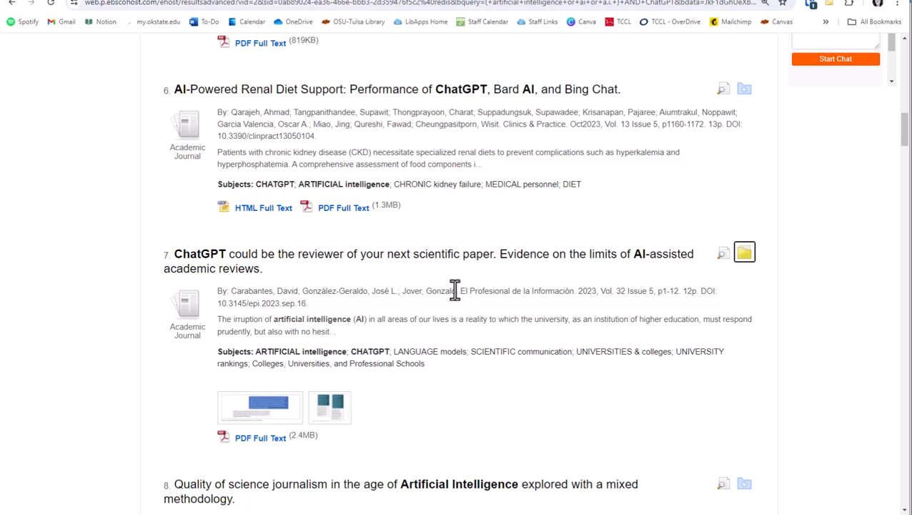
# Add the articles "Quality of science journalism in the age of Artificial Intelligence" and "Revolutionising modern teaching with AI technology" to the folder
pyautogui.scroll(-3, 605, 350)
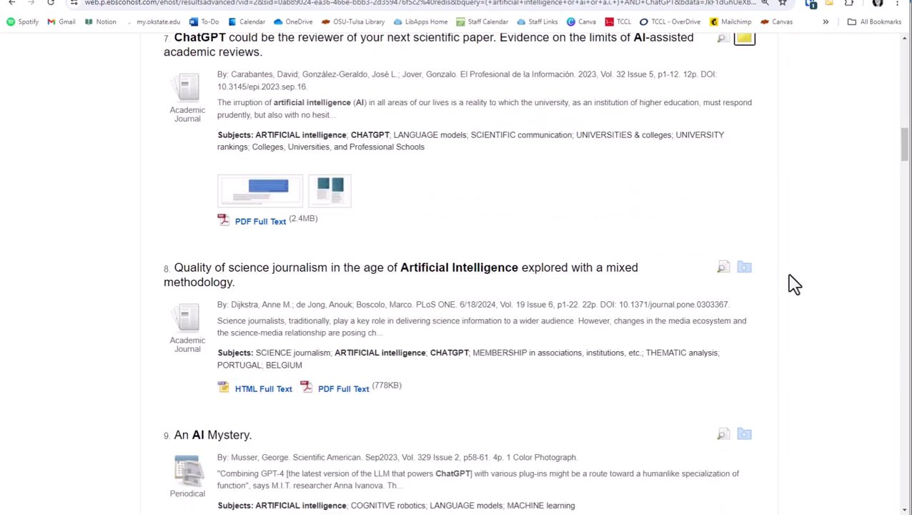
pyautogui.click(744, 267)
pyautogui.scroll(-2, 543, 354)
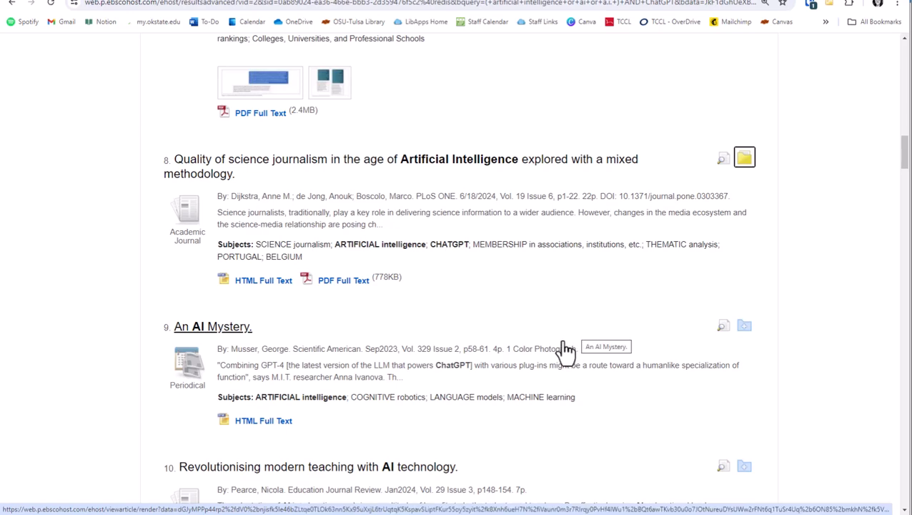
pyautogui.scroll(-2, 575, 384)
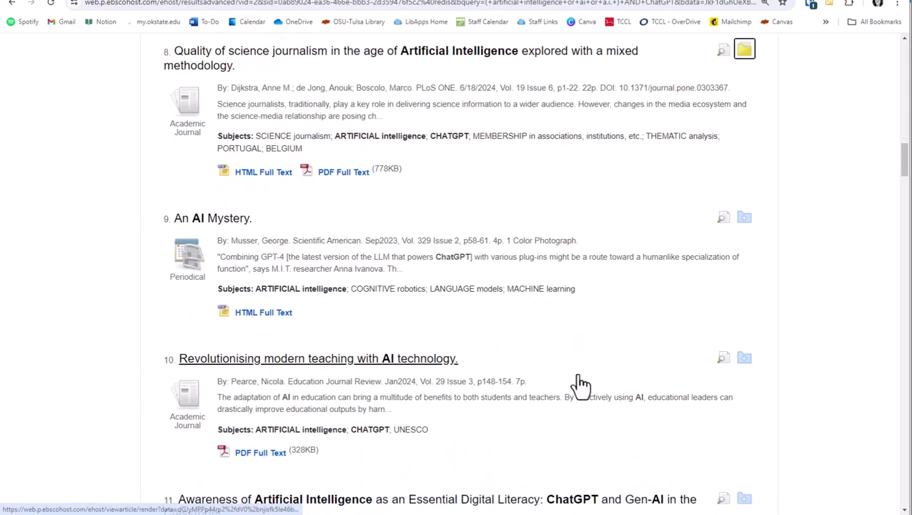
pyautogui.click(745, 361)
# Open the detailed record of "Awareness of Artificial Intelligence as an Essential Digital Literacy: ChatGPT and Gen-AI in the Classroom"
pyautogui.scroll(-2, 794, 354)
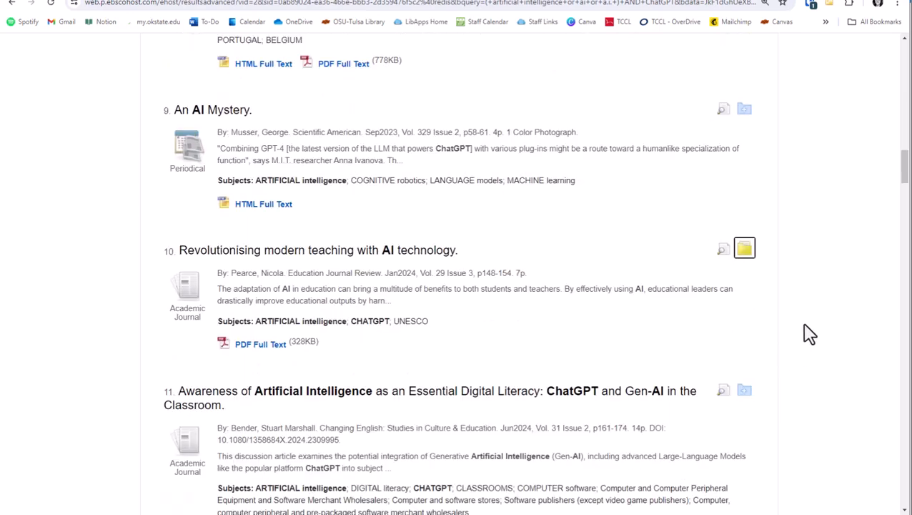
pyautogui.scroll(-2, 429, 319)
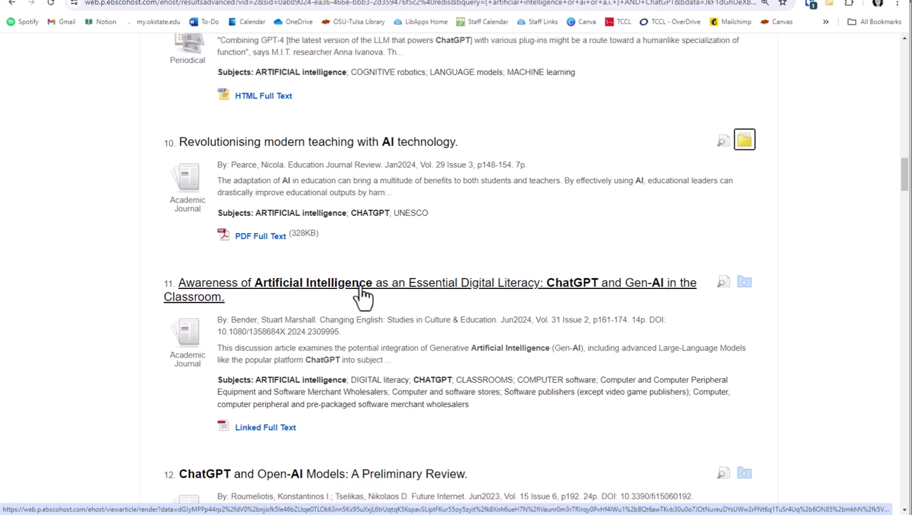
pyautogui.click(439, 289)
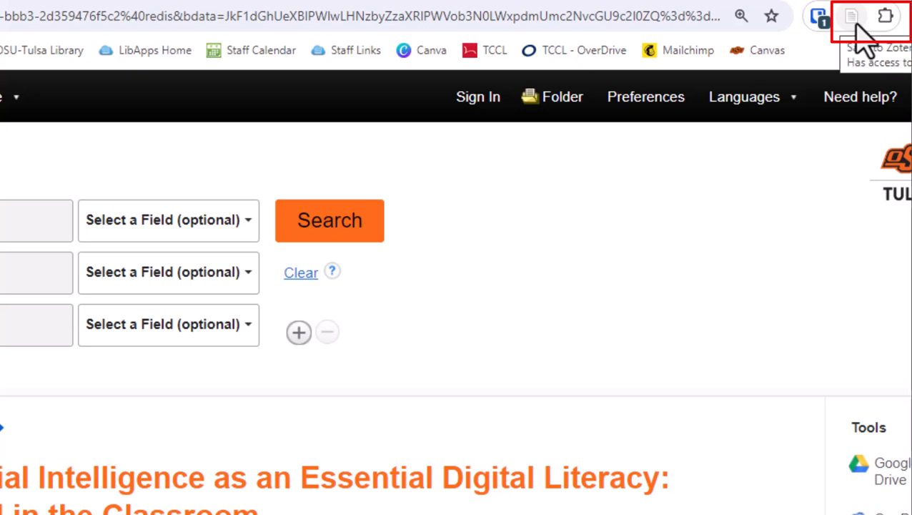
# Save the opened article to the AI & ChatGPT collection with the Zotero browser connector, and expand its attachments in Zotero
pyautogui.click(884, 19)
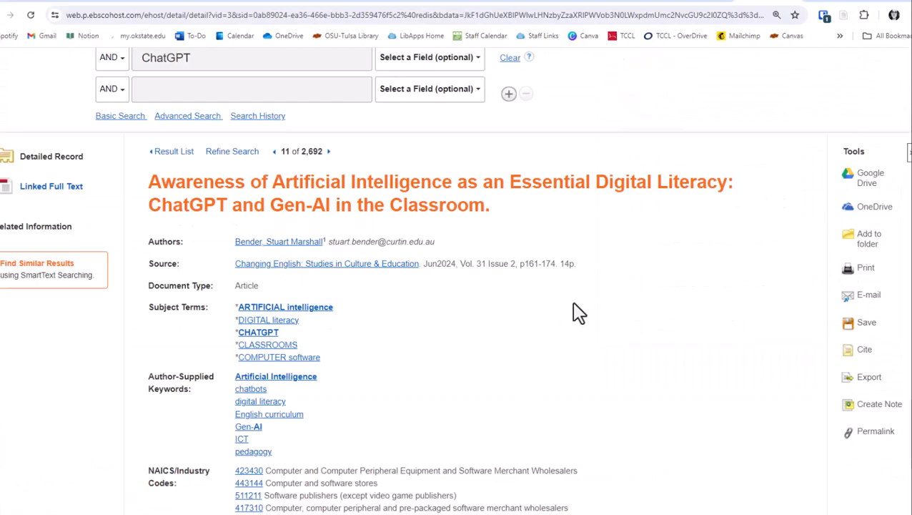
pyautogui.scroll(2, 576, 310)
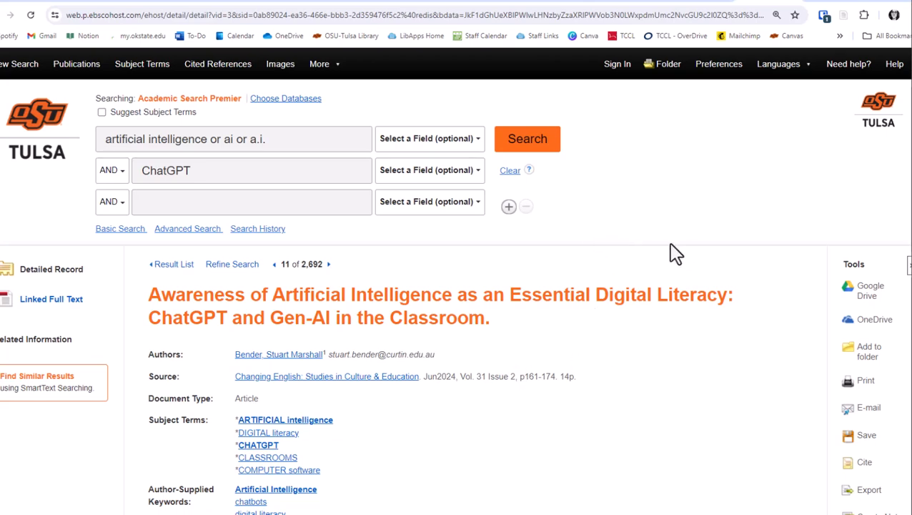
pyautogui.scroll(-1, 599, 358)
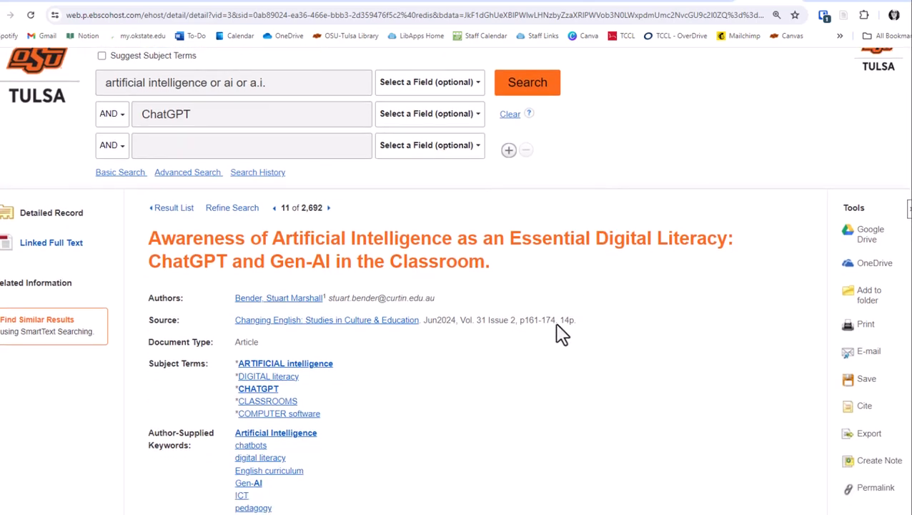
pyautogui.scroll(-5, 350, 275)
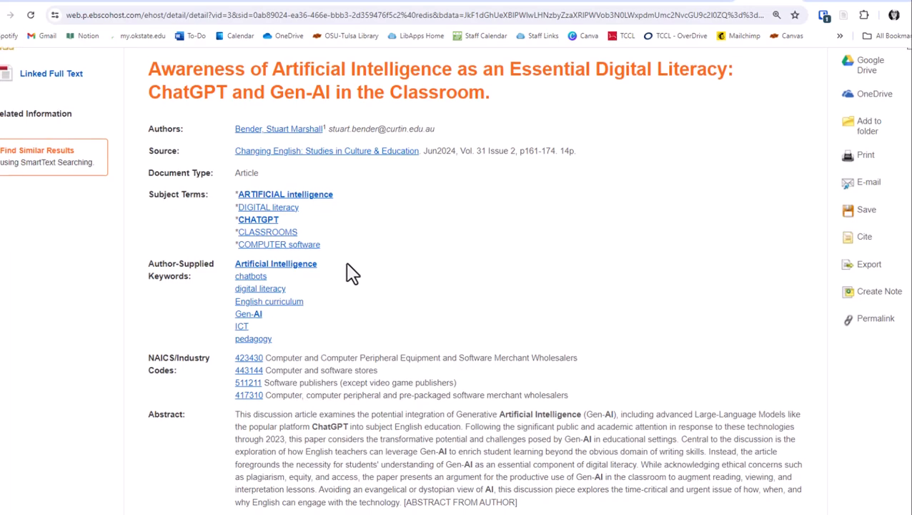
pyautogui.scroll(4, 389, 275)
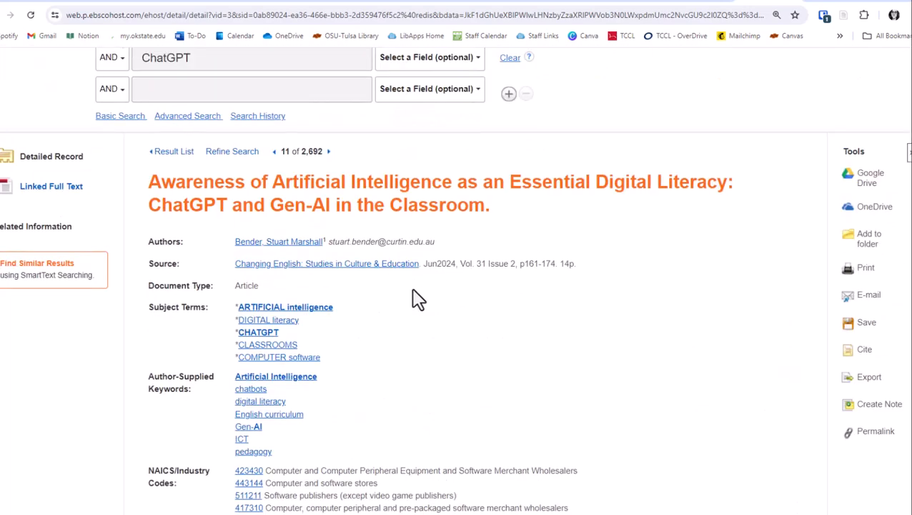
pyautogui.scroll(2, 414, 294)
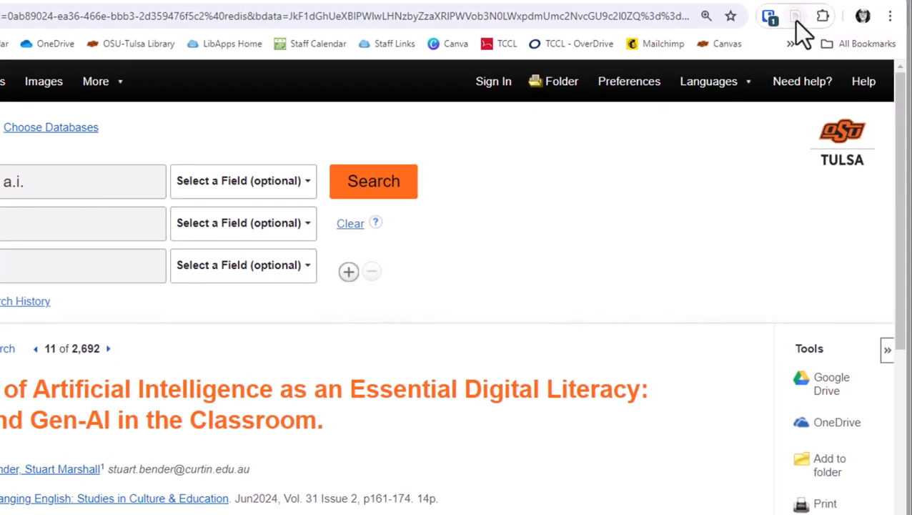
pyautogui.click(795, 18)
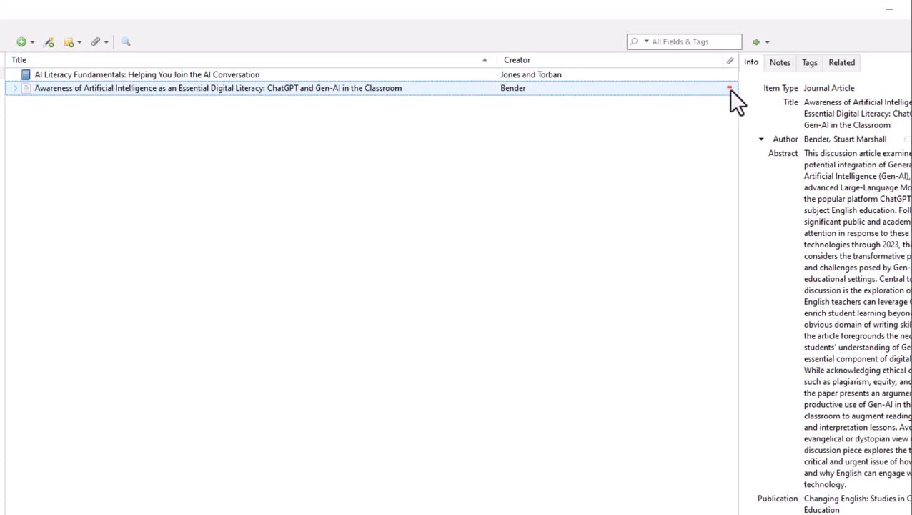
pyautogui.click(16, 89)
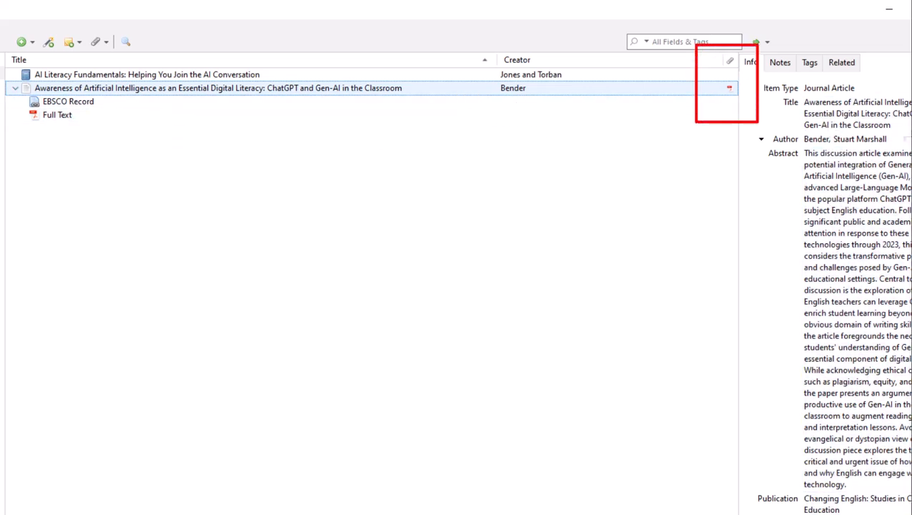
# Open the full-text PDF of "Awareness of Artificial Intelligence as an Essential Digital Literacy", skim its first pages, and close it
pyautogui.click(729, 90)
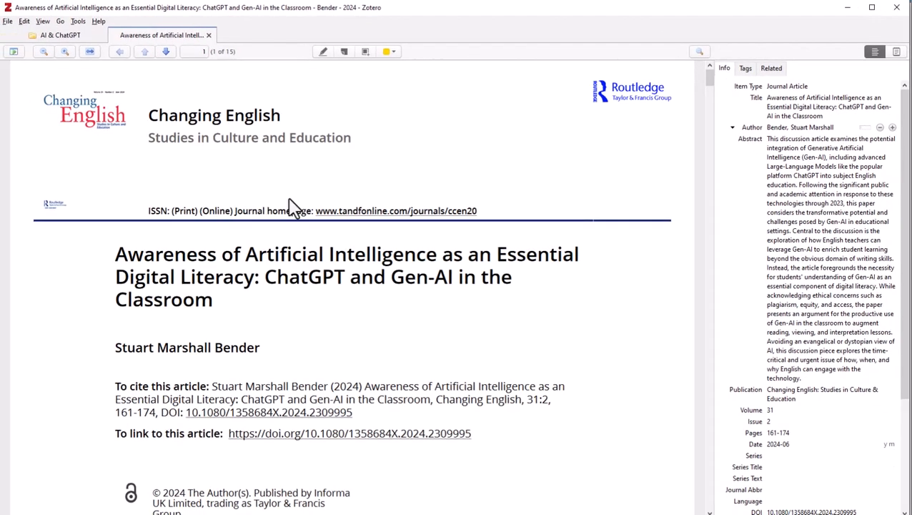
pyautogui.scroll(-5, 643, 308)
pyautogui.scroll(5, 886, 461)
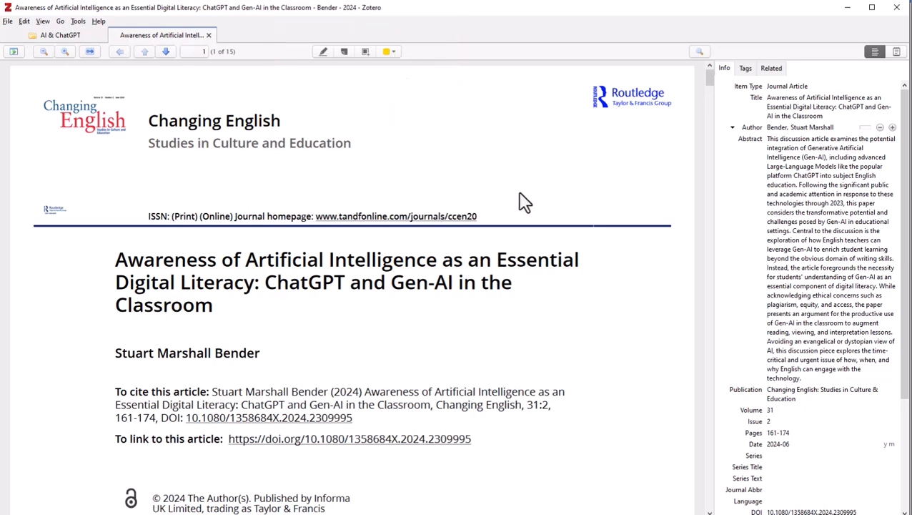
pyautogui.scroll(-3, 548, 171)
pyautogui.scroll(-10, 522, 189)
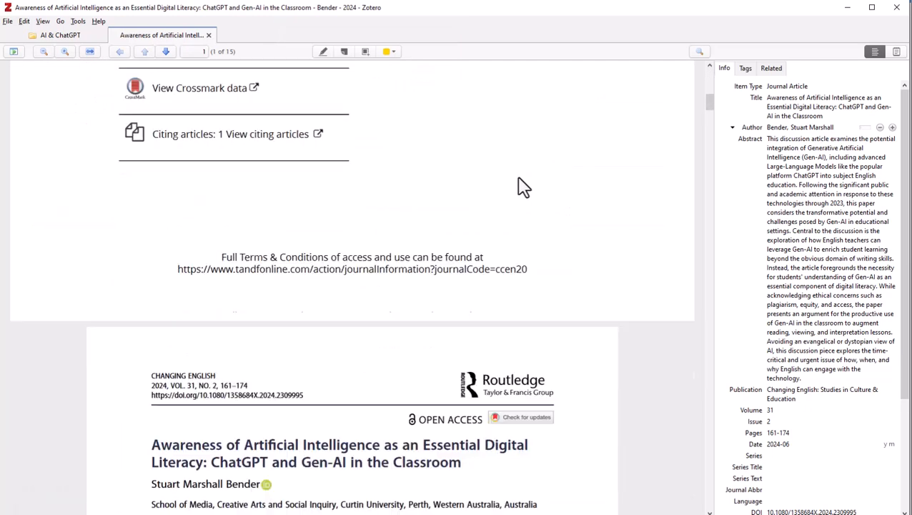
pyautogui.scroll(-8, 528, 211)
pyautogui.scroll(14, 498, 229)
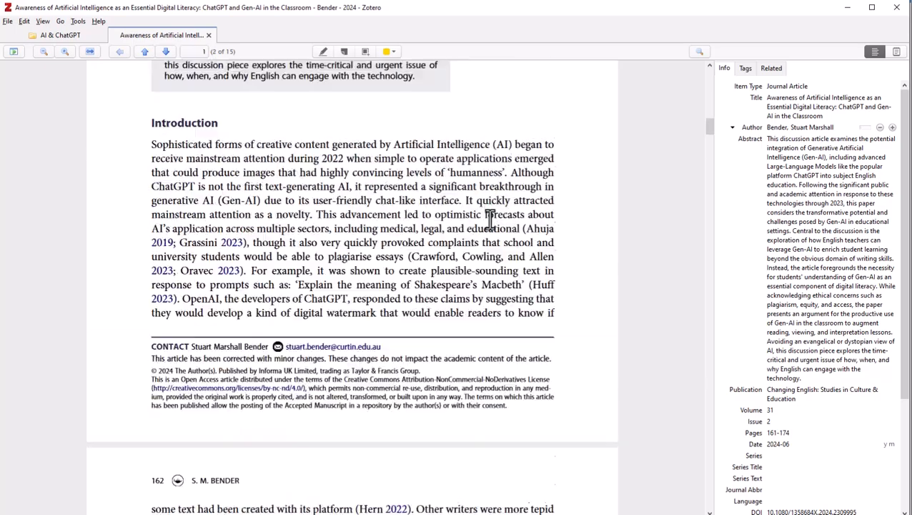
pyautogui.scroll(8, 498, 229)
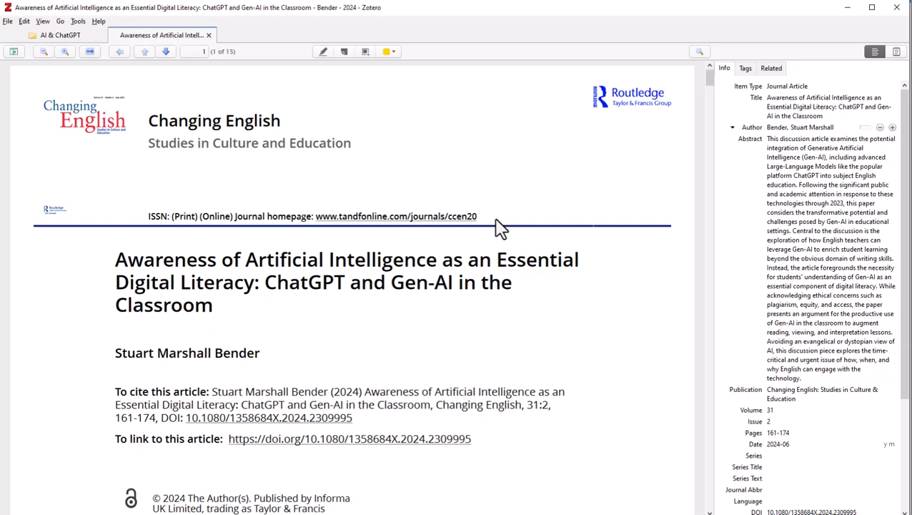
pyautogui.click(209, 35)
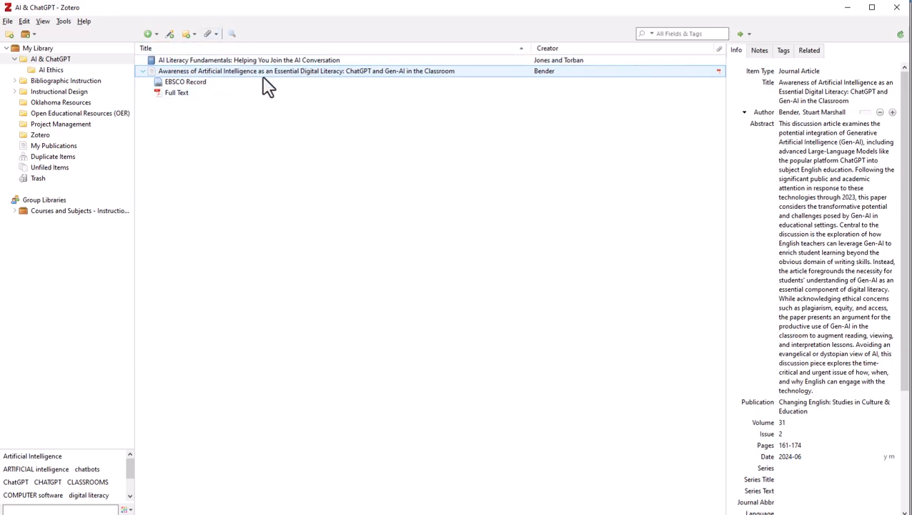
# Add the note "ChatGPT in the classroom. Visit this later." to the "Awareness of Artificial Intelligence" article
pyautogui.click(798, 141)
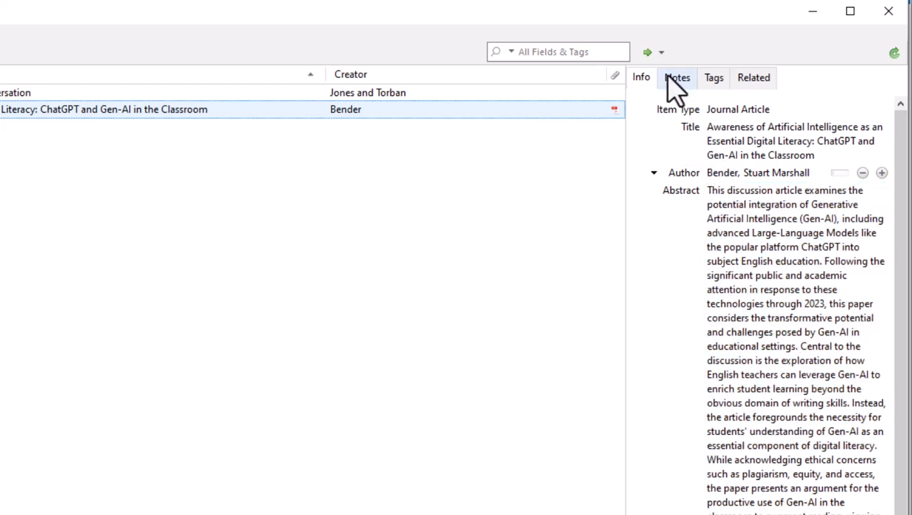
pyautogui.click(680, 79)
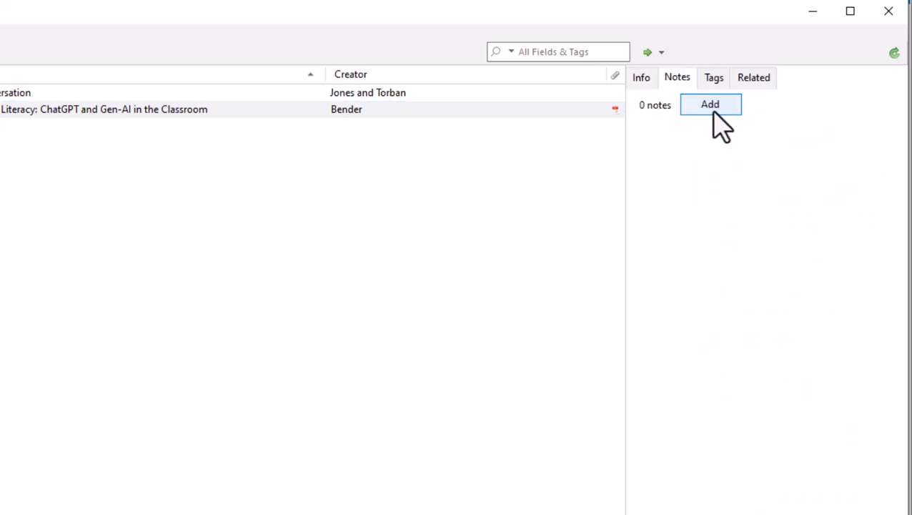
pyautogui.click(712, 107)
pyautogui.write('Cha')
pyautogui.write('tGPT in the classroom. Visit this later.')
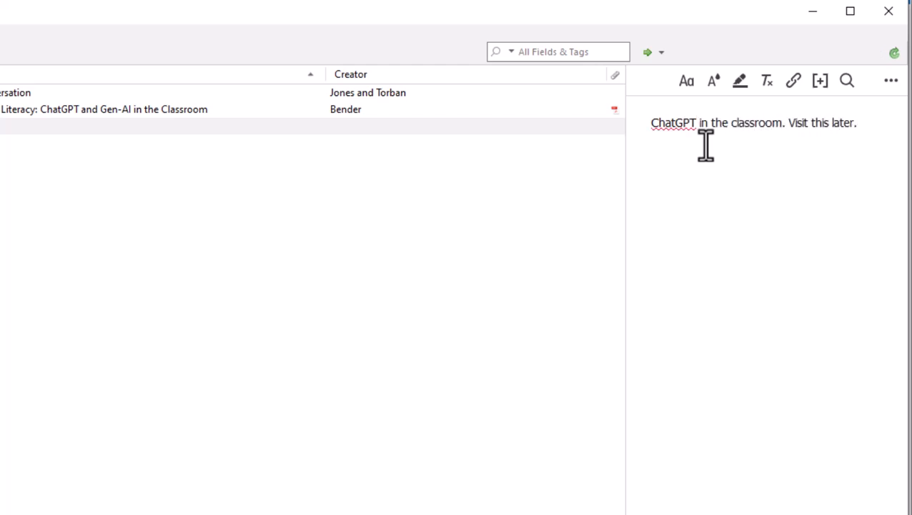
pyautogui.click(6, 109)
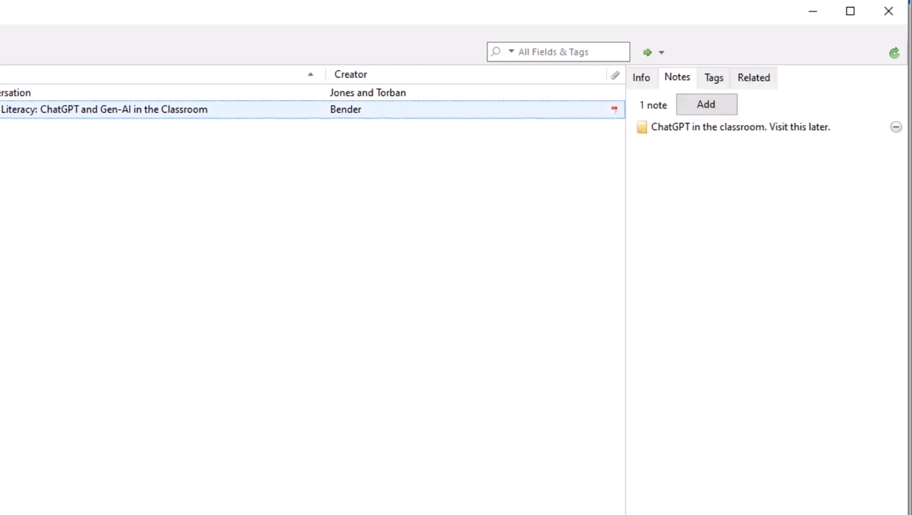
# Review the article's tags and related items, and return to its bibliographic information
pyautogui.click(715, 78)
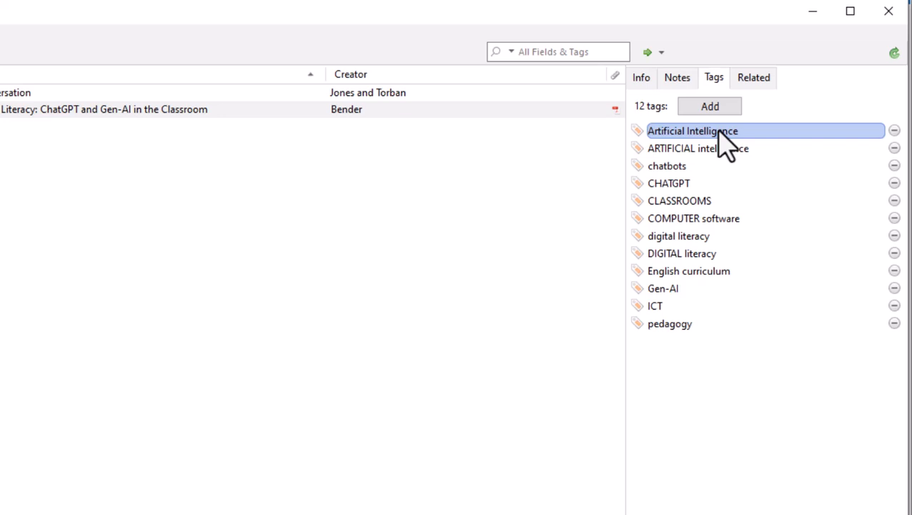
pyautogui.click(767, 85)
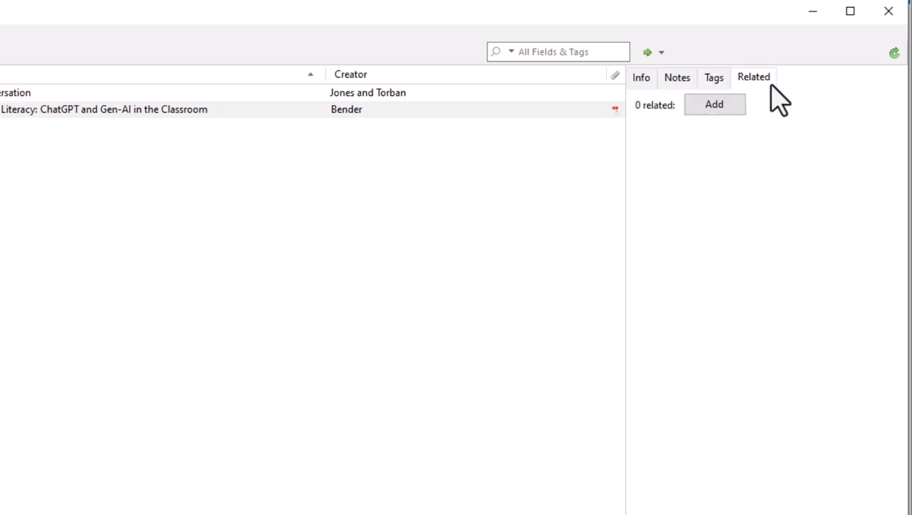
pyautogui.click(714, 80)
pyautogui.click(641, 79)
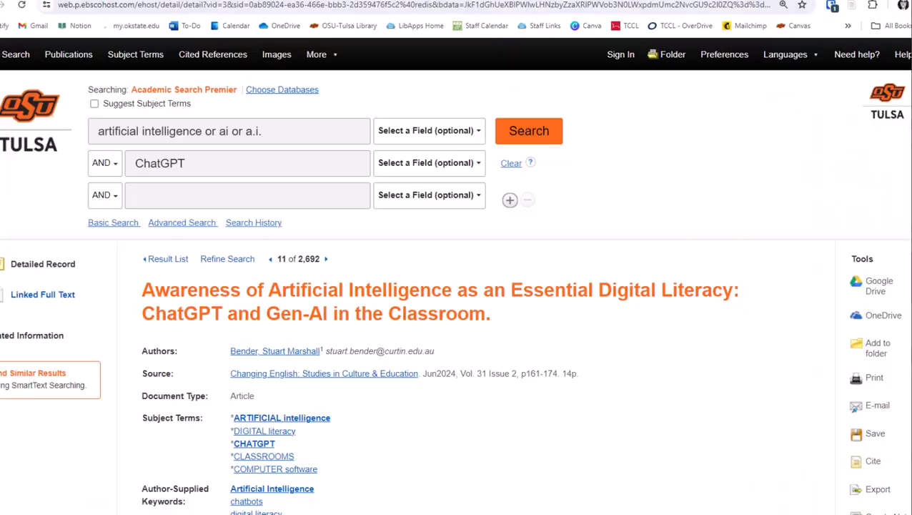
# Look over the article's detailed record in the EBSCO database and open the folder of saved articles
pyautogui.scroll(-2, 633, 338)
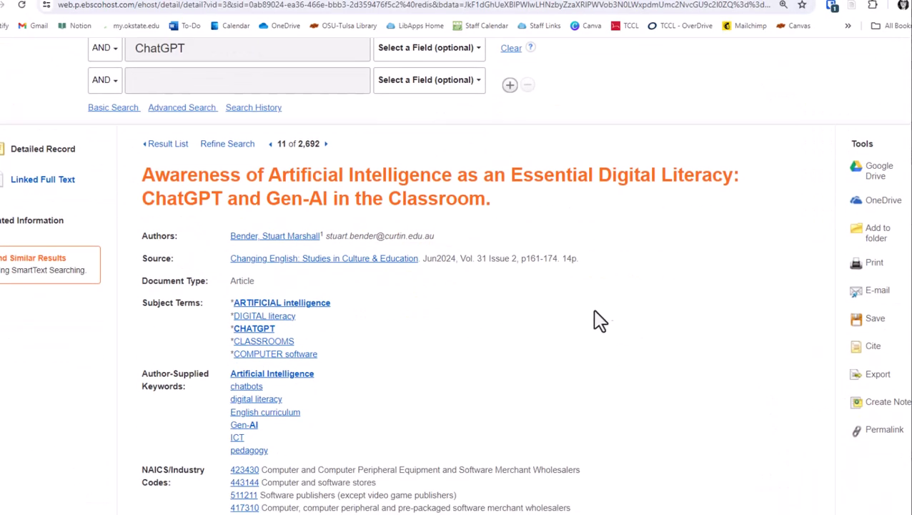
pyautogui.scroll(1, 754, 195)
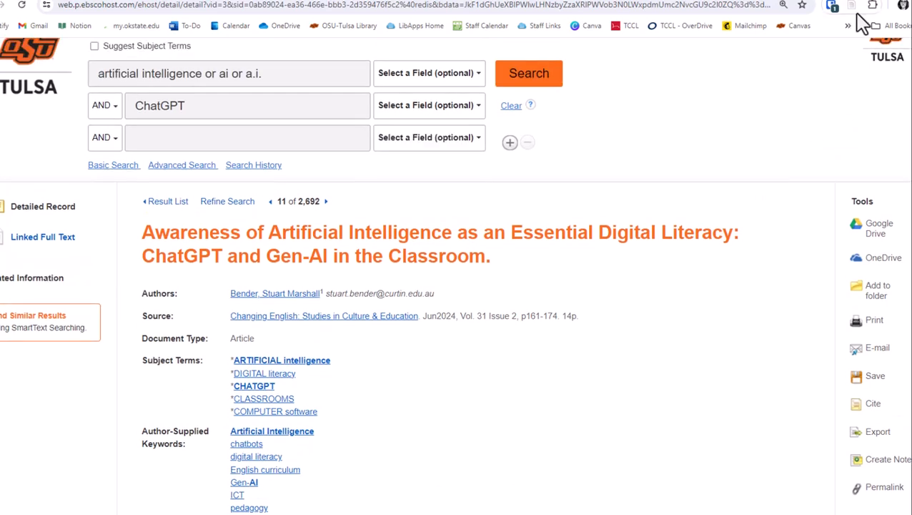
pyautogui.click(63, 240)
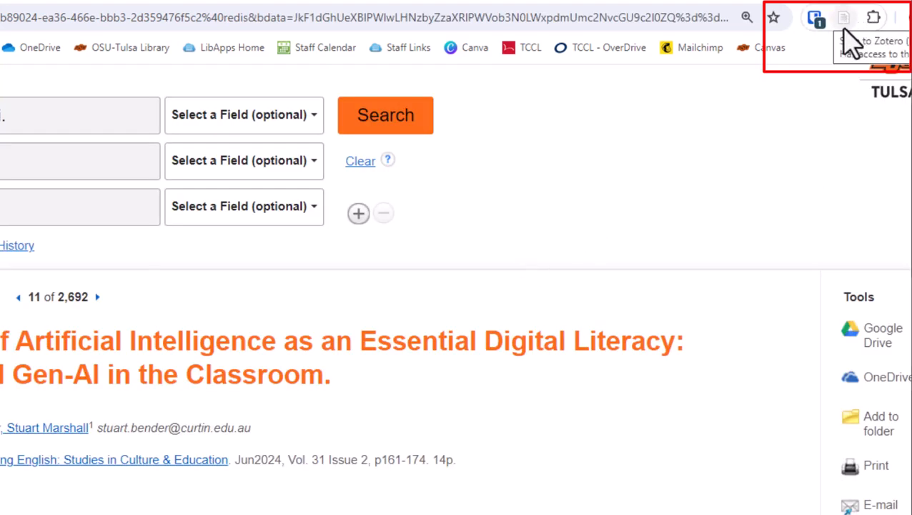
pyautogui.scroll(2, 639, 372)
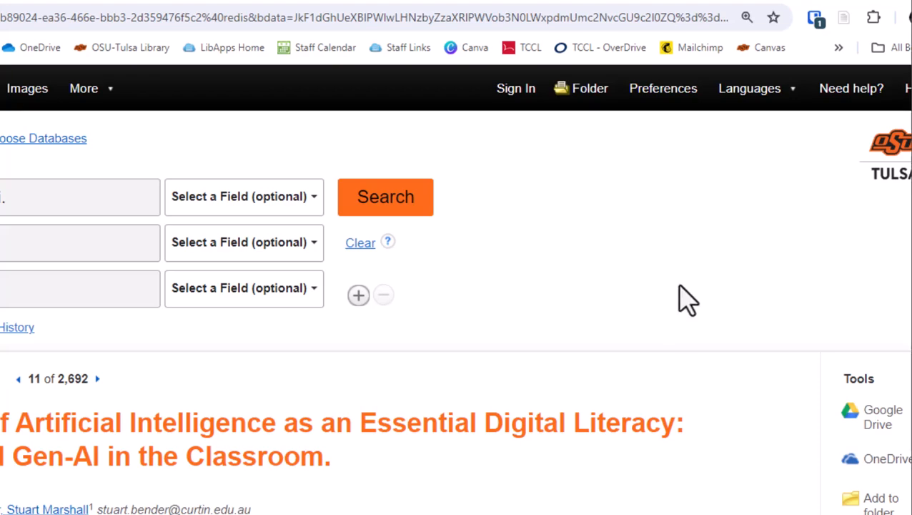
pyautogui.click(590, 93)
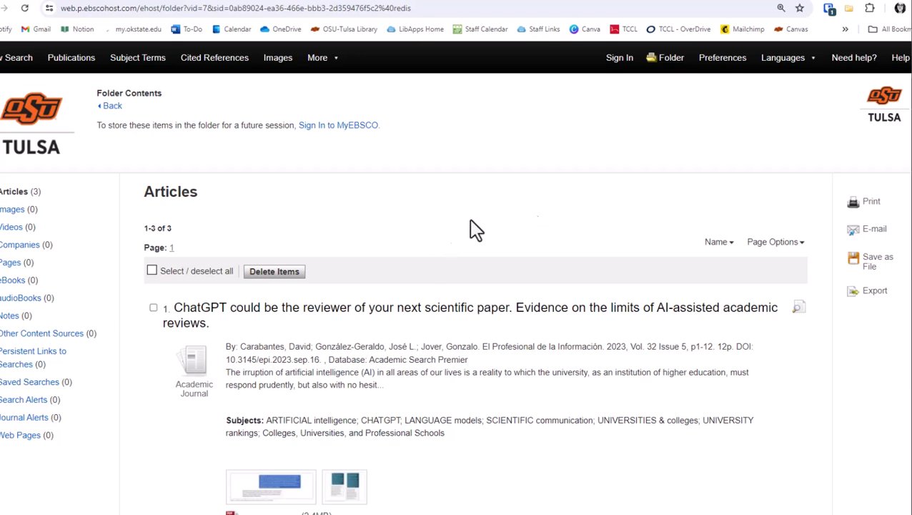
# Select all articles in the EBSCO folder and check the selection through the end of the list
pyautogui.scroll(-1, 423, 213)
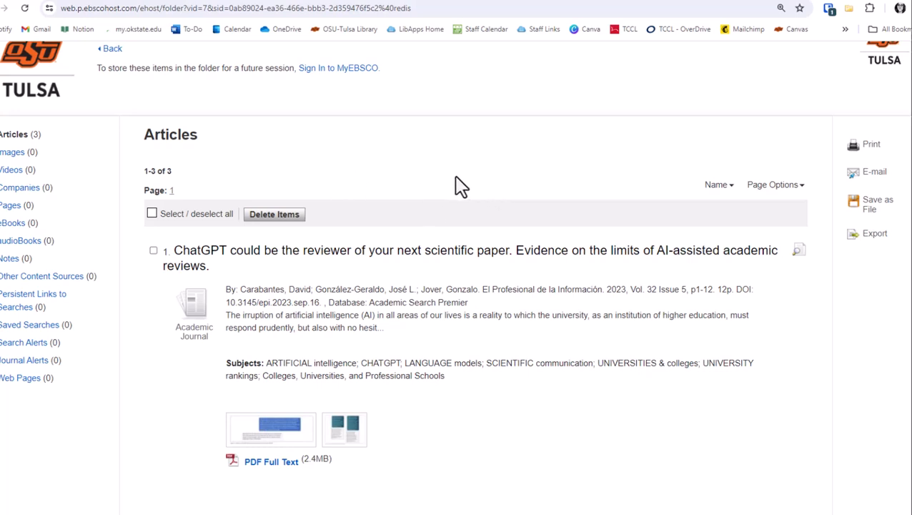
pyautogui.scroll(1, 533, 201)
pyautogui.click(153, 270)
pyautogui.scroll(-4, 621, 281)
pyautogui.scroll(-4, 621, 280)
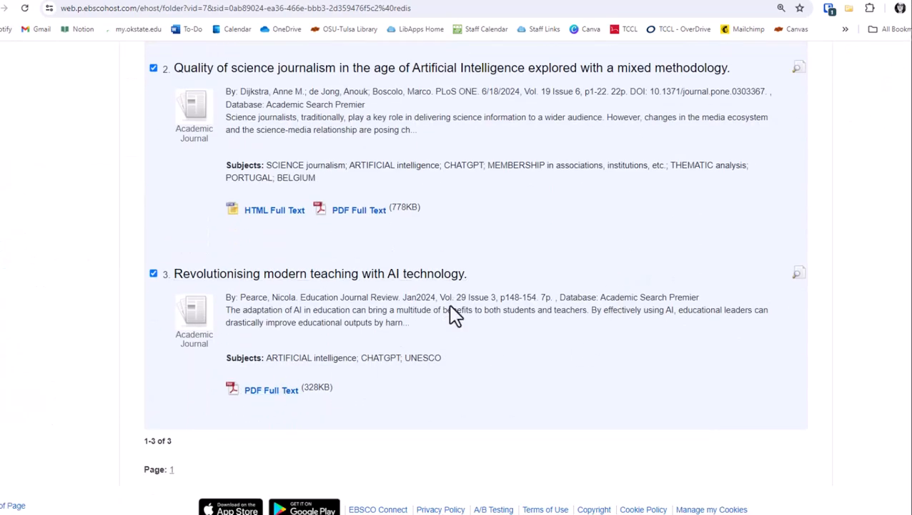
pyautogui.scroll(5, 429, 319)
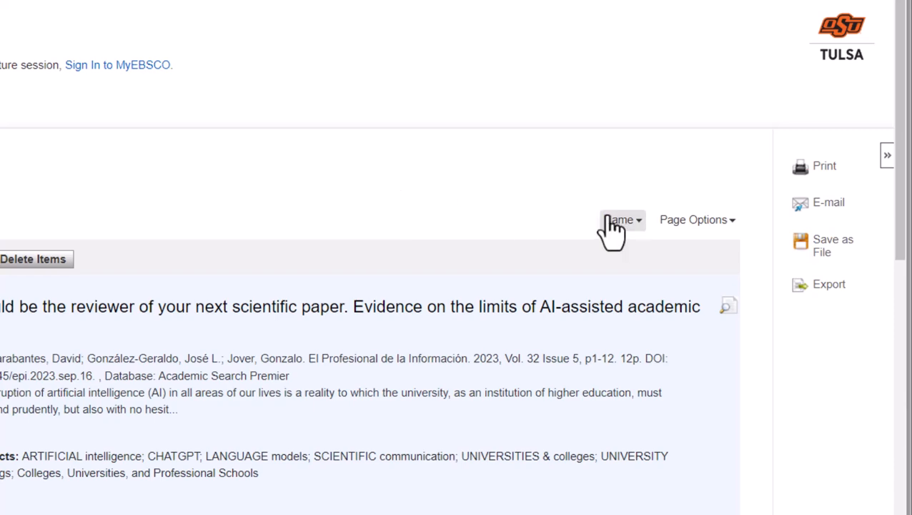
# Export the selected articles in RIS format and import EBSCO-Metadata-2024-07-02.ris into Zotero without creating a new collection
pyautogui.click(826, 300)
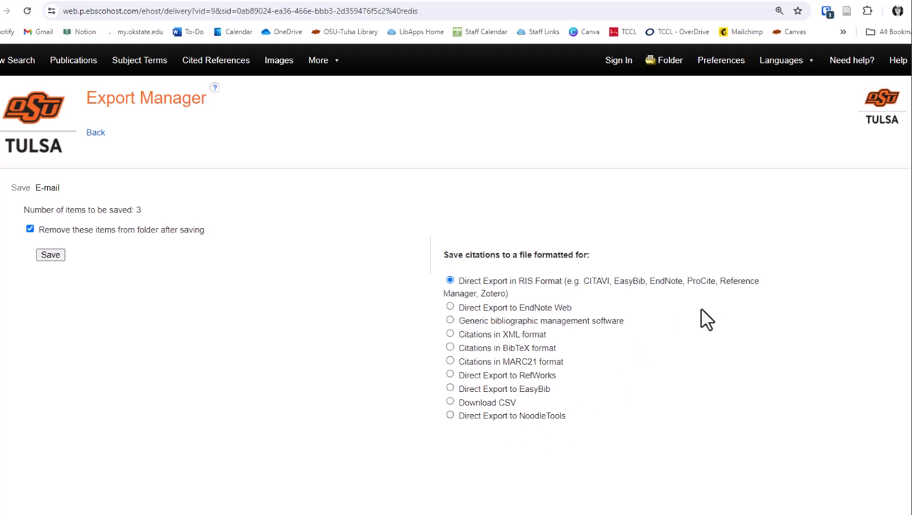
pyautogui.moveTo(481, 294); pyautogui.dragTo(503, 295)
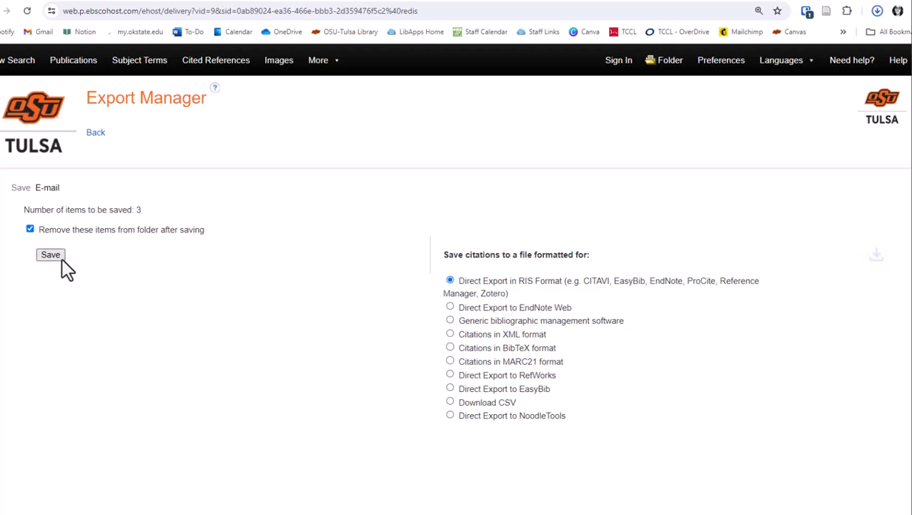
pyautogui.moveTo(790, 43)
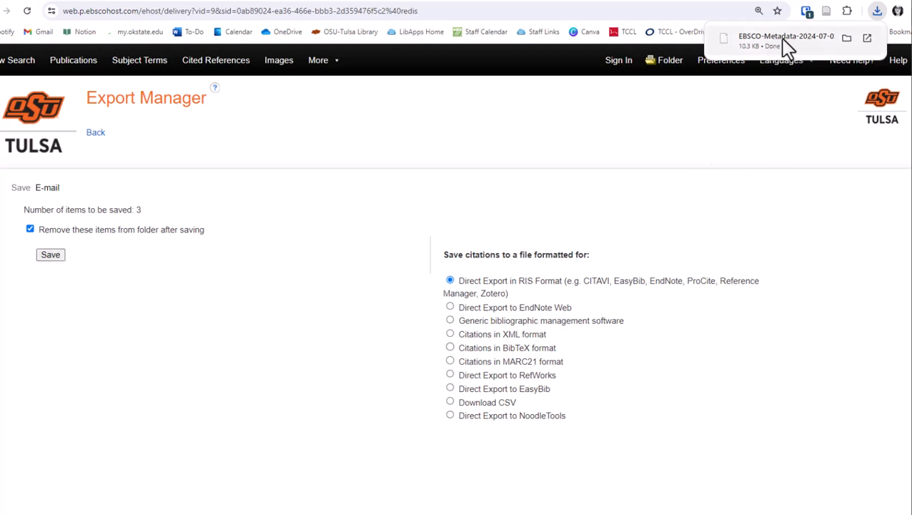
pyautogui.click(790, 43)
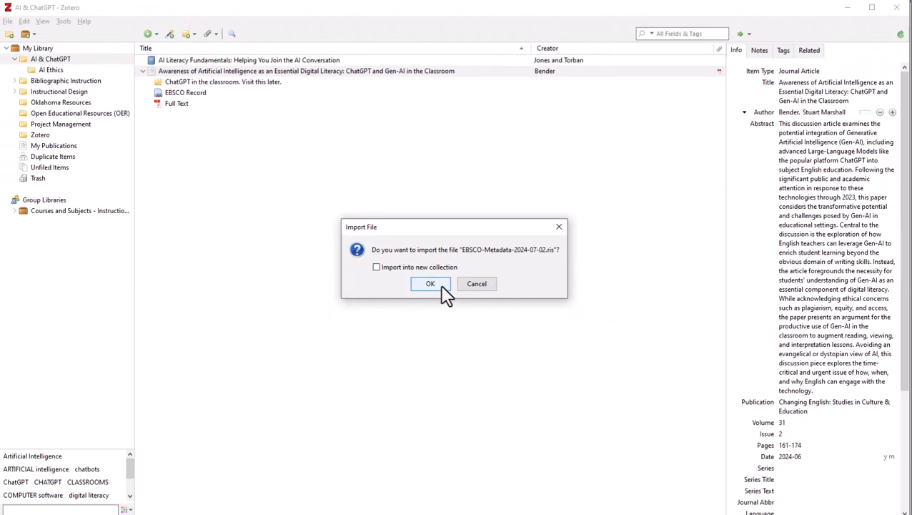
pyautogui.click(441, 287)
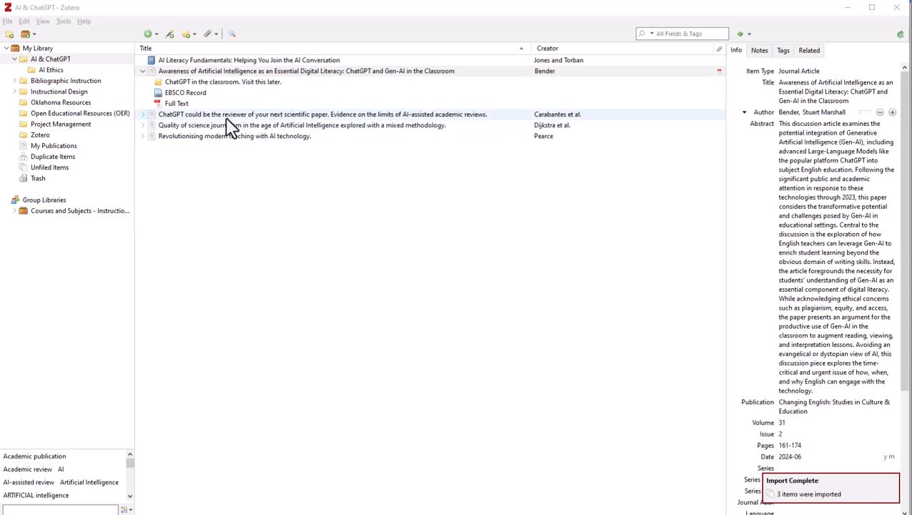
# Expand the three imported articles in the AI & ChatGPT collection to show their attached notes
pyautogui.click(143, 115)
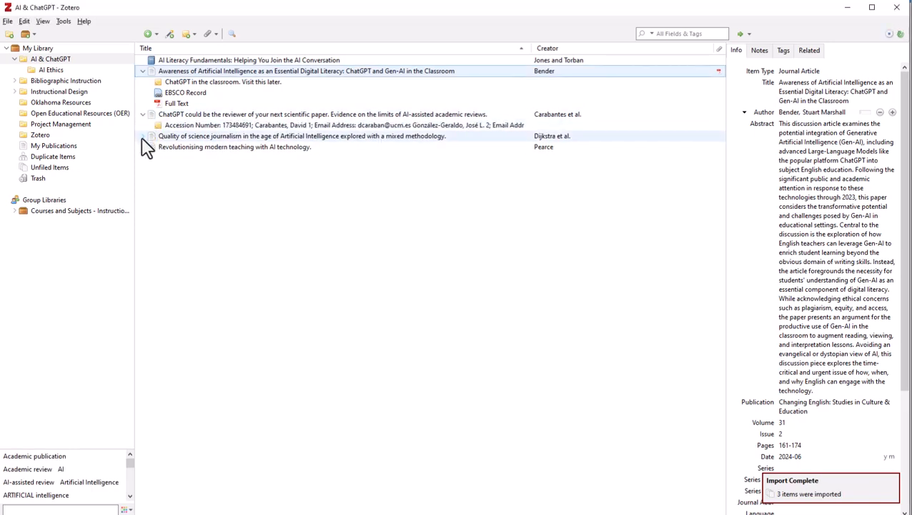
pyautogui.click(142, 136)
pyautogui.click(143, 158)
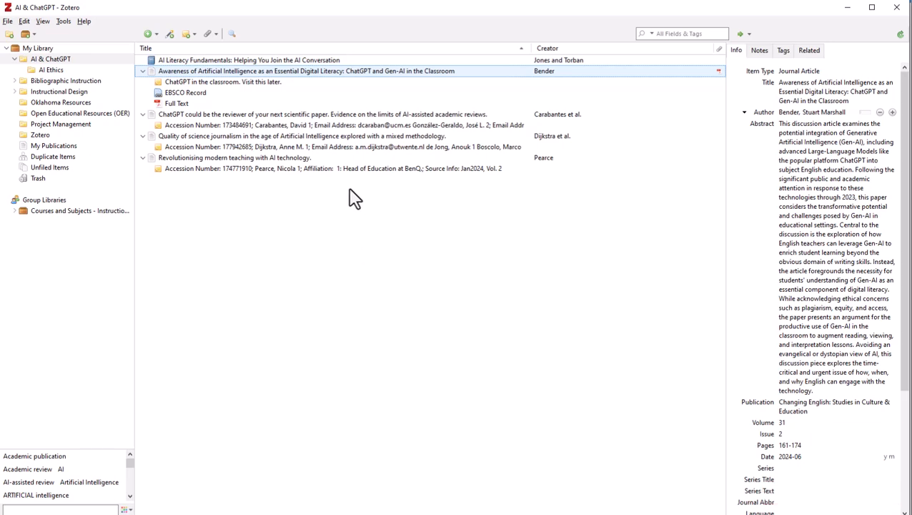
# Read the note attached to "ChatGPT could be the reviewer of your next scientific paper" and view the article's tags
pyautogui.click(501, 116)
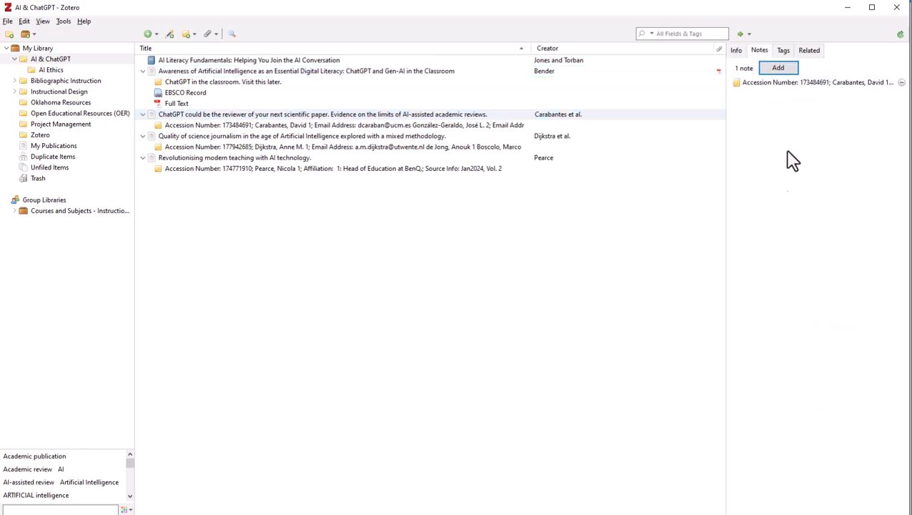
pyautogui.click(793, 84)
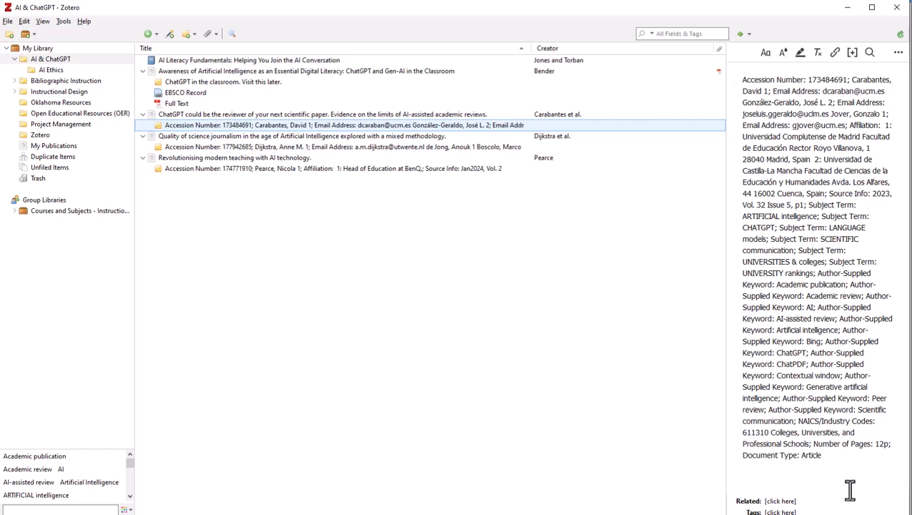
pyautogui.click(300, 115)
pyautogui.click(783, 50)
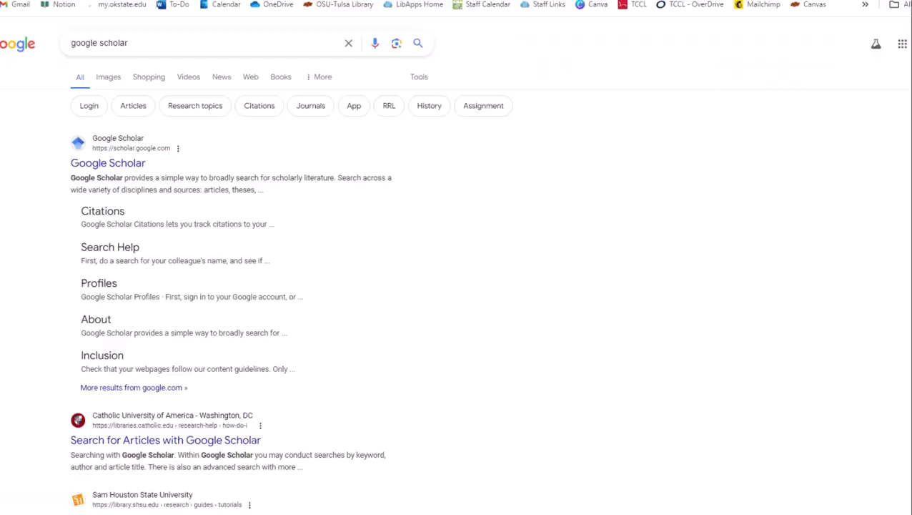
# Open Google Scholar in the browser and search for "artificial intelligence and chatgpt and classroom"
pyautogui.click(100, 164)
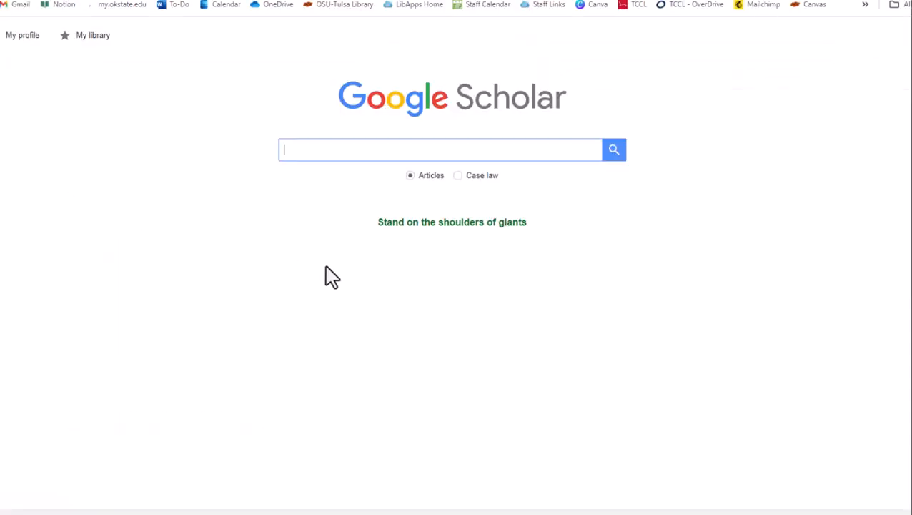
pyautogui.write('artificial intelligence and ch')
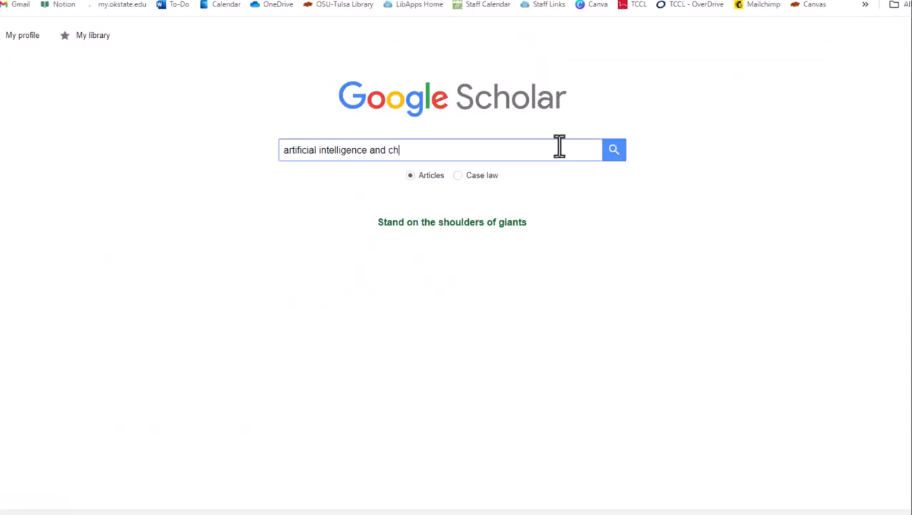
pyautogui.write('atgpt and clas')
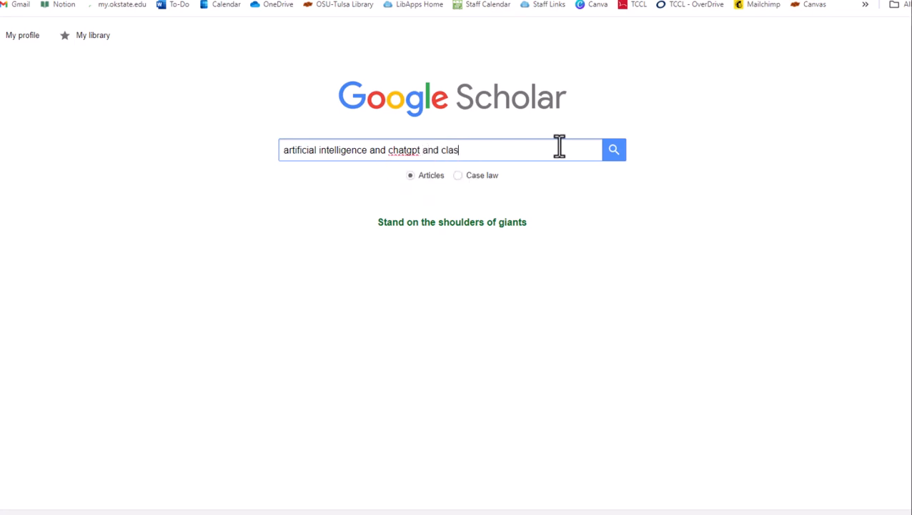
pyautogui.write('sroom')
pyautogui.press('Return')
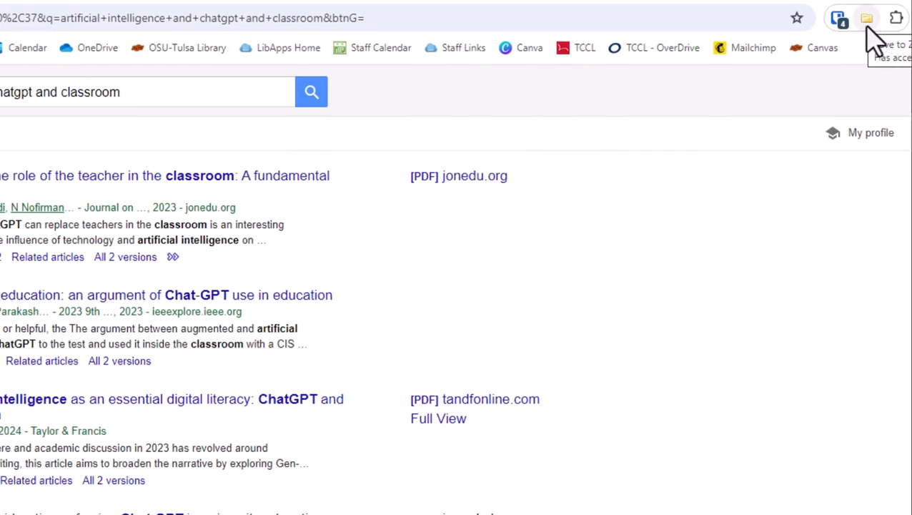
# Save the first four, seventh and eighth Google Scholar results to Zotero and select the added "AI and chat GPT in language teaching" article
pyautogui.click(867, 28)
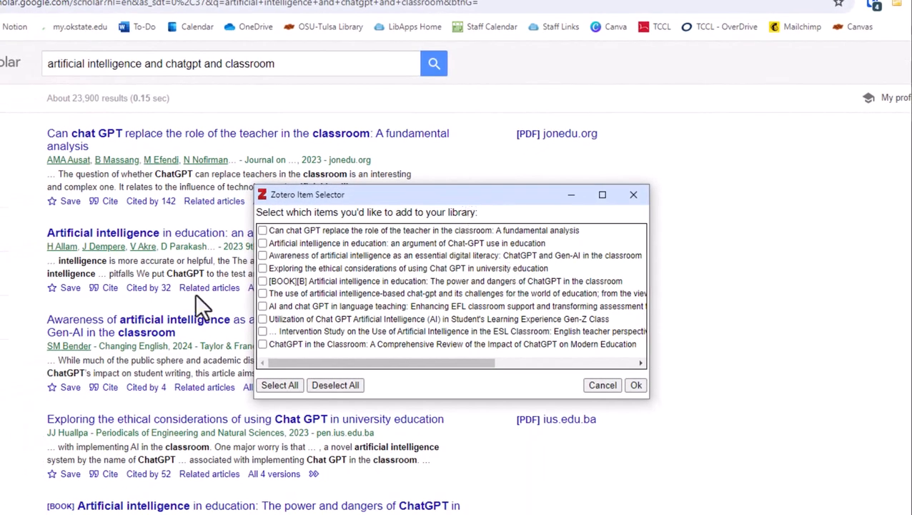
pyautogui.click(262, 243)
pyautogui.click(262, 255)
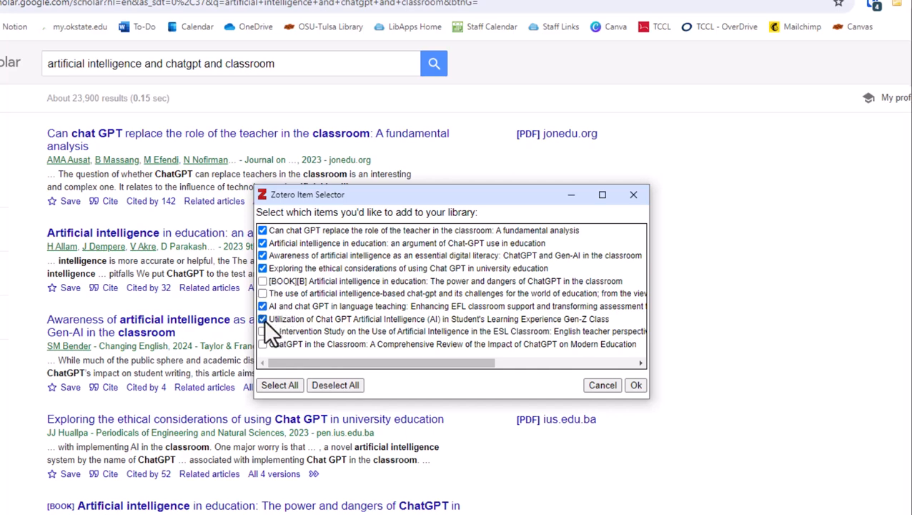
pyautogui.click(637, 386)
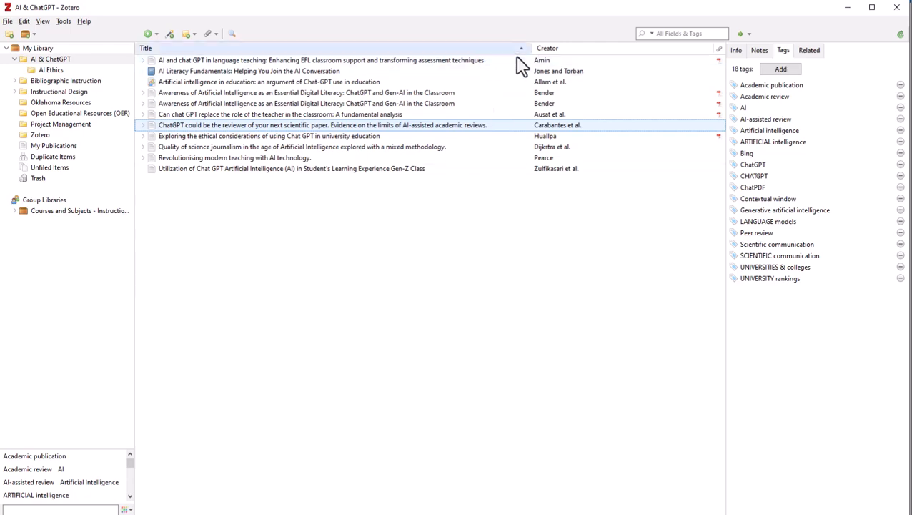
pyautogui.click(555, 61)
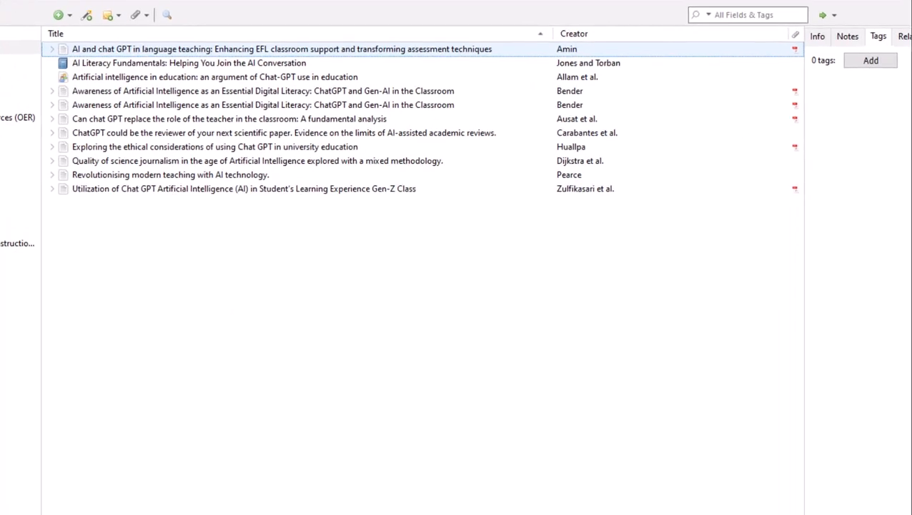
# Open "ChatGPT in the Classroom: A Comprehensive Review" from the Google Scholar results and save the IEEE Xplore paper to Zotero
pyautogui.click(257, 513)
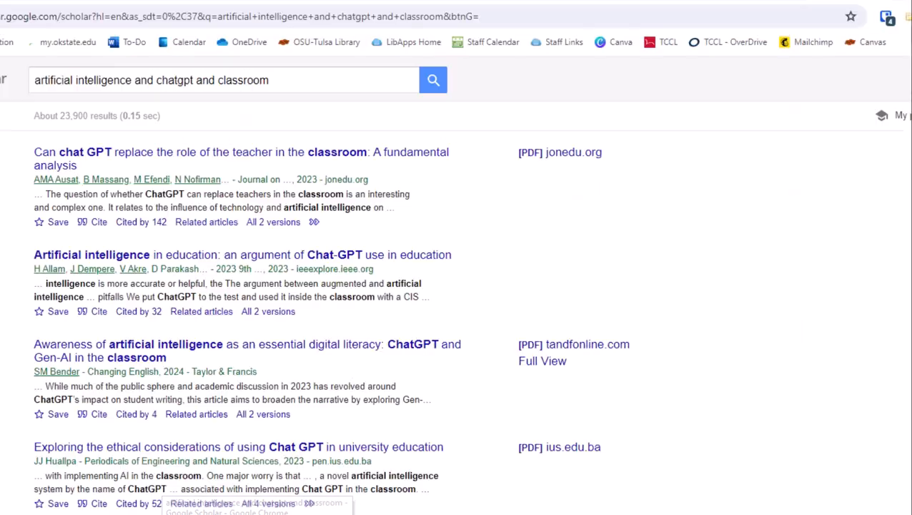
pyautogui.scroll(-5, 715, 286)
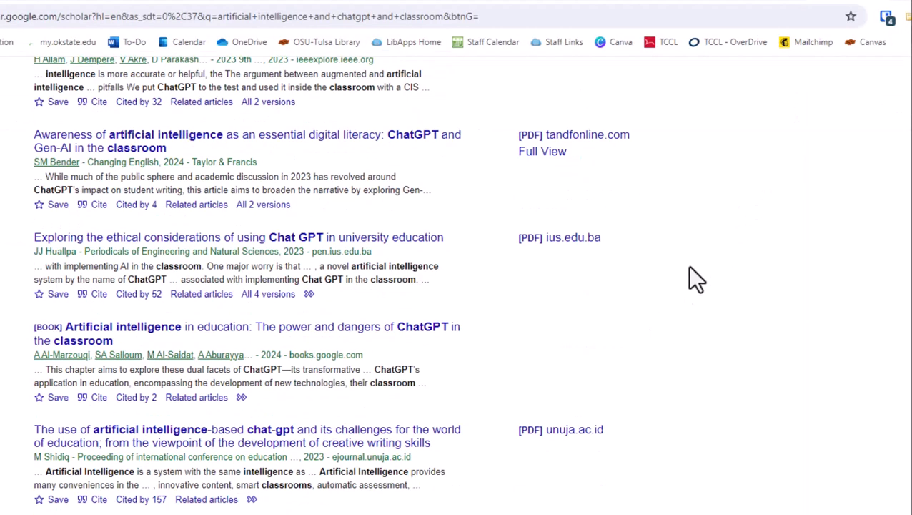
pyautogui.scroll(-5, 212, 387)
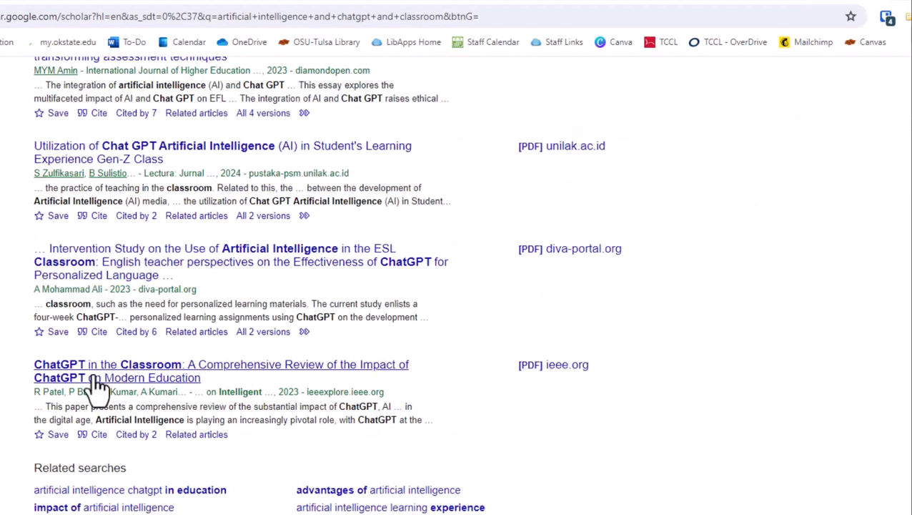
pyautogui.click(146, 366)
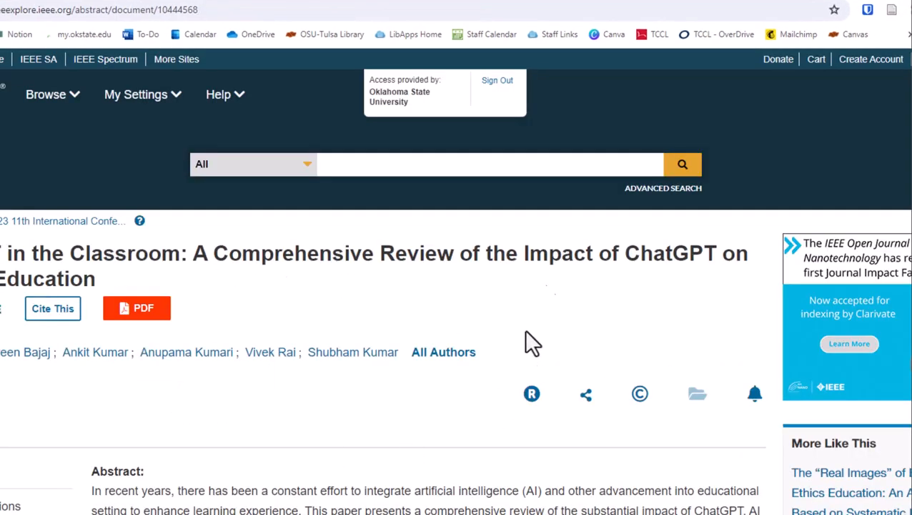
pyautogui.click(892, 11)
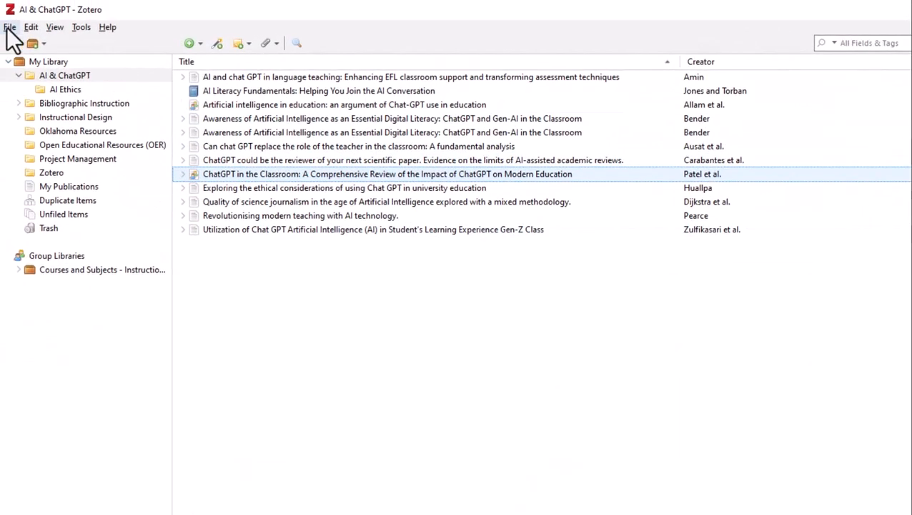
# Review the Sync, General, Advanced and Cite settings in the Zotero preferences
pyautogui.click(34, 27)
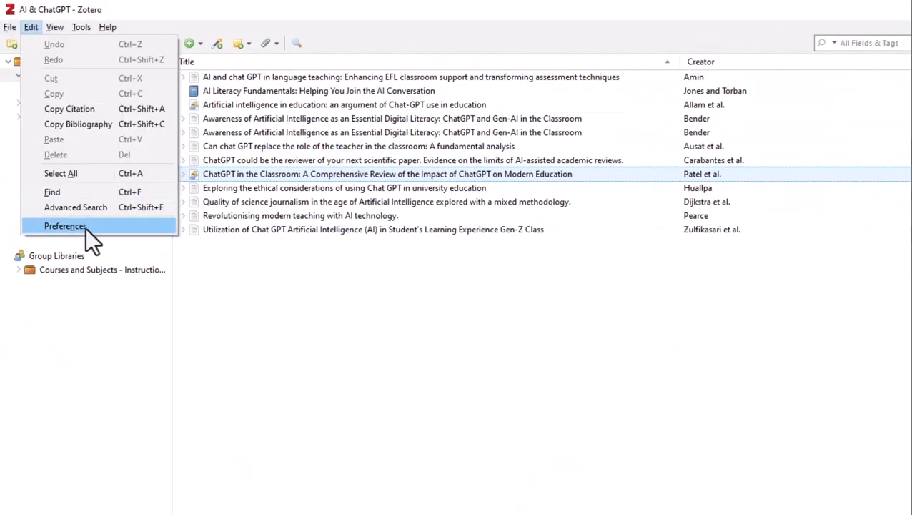
pyautogui.click(122, 229)
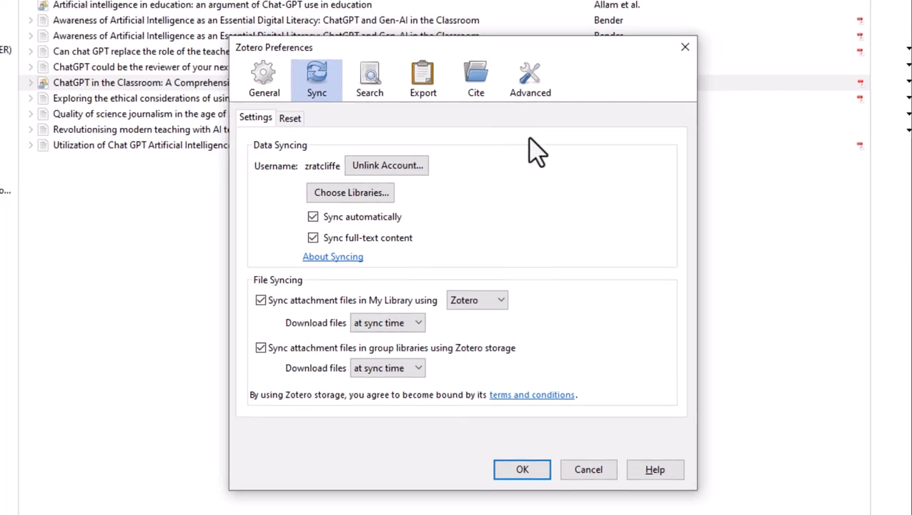
pyautogui.click(262, 86)
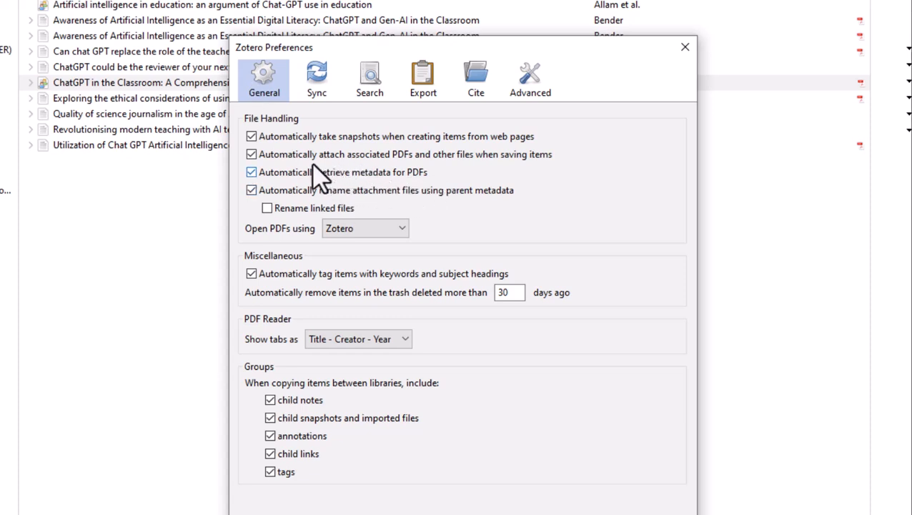
pyautogui.click(550, 73)
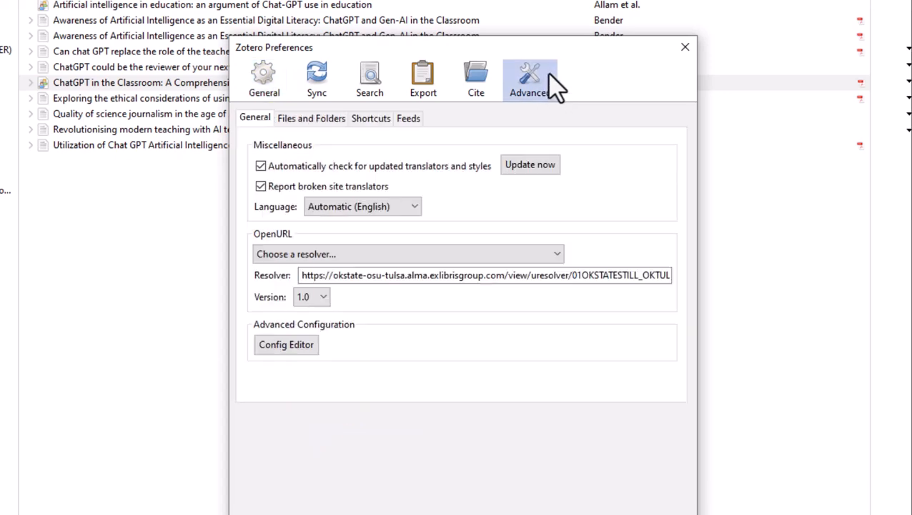
pyautogui.click(493, 82)
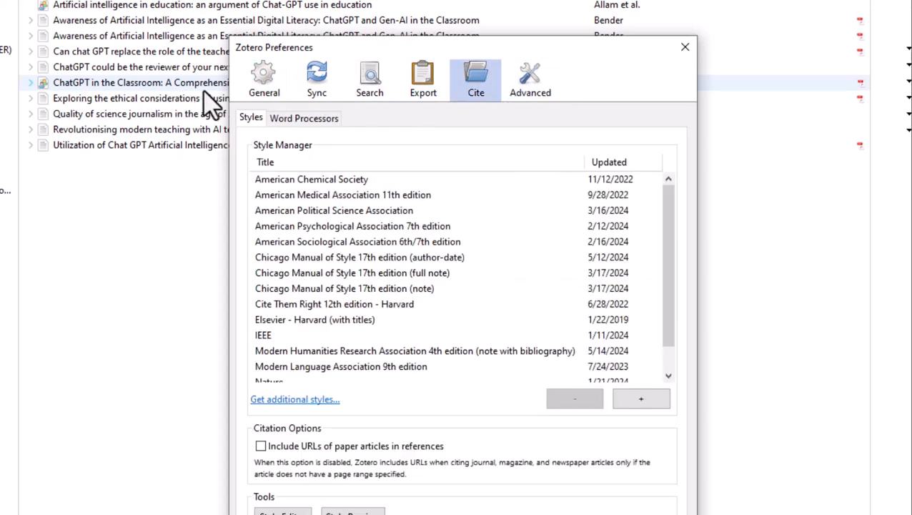
pyautogui.click(284, 75)
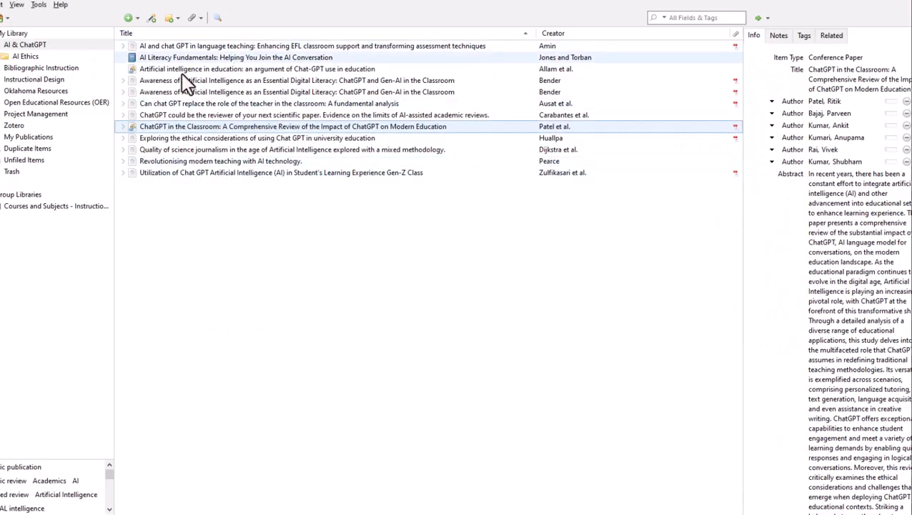
# Switch to the blank Word document, view its Zotero citation tools, and return to the Zotero library
pyautogui.click(397, 514)
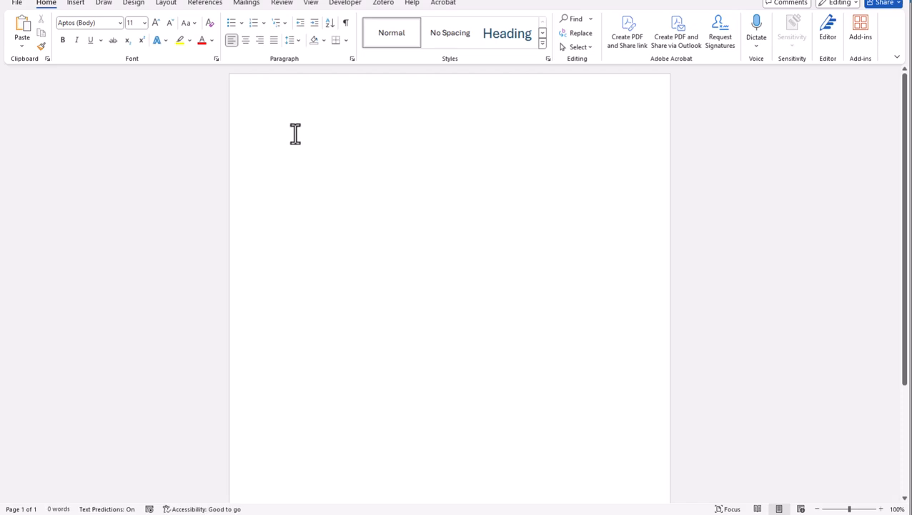
pyautogui.click(382, 4)
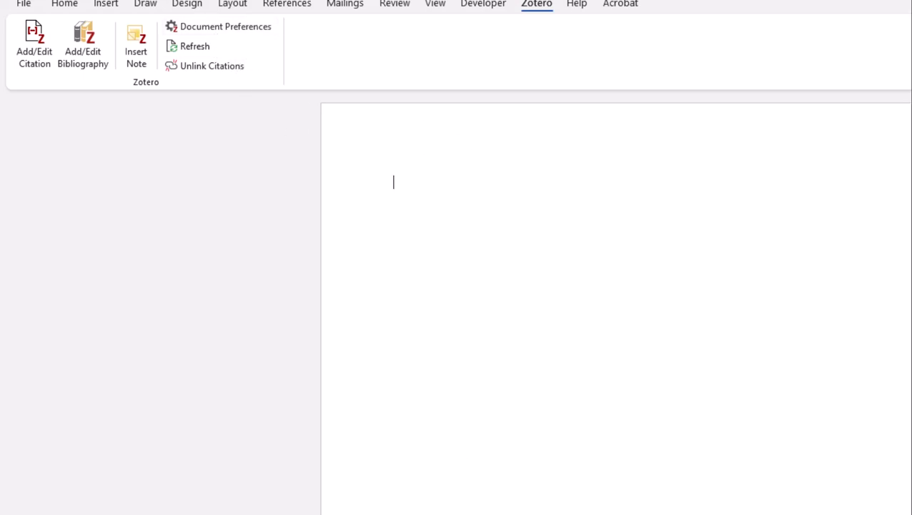
pyautogui.click(733, 513)
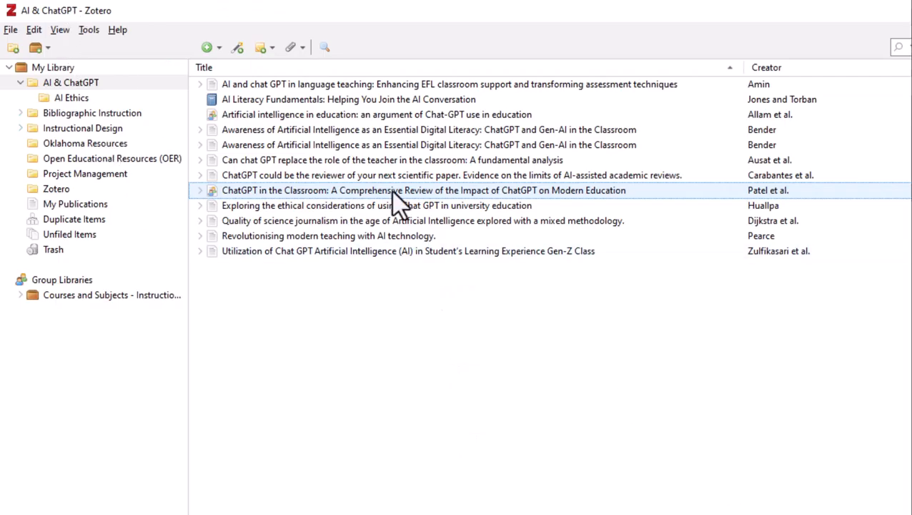
# Select American Psychological Association 7th edition among the citation styles in the Zotero preferences and accept the dialog
pyautogui.click(34, 29)
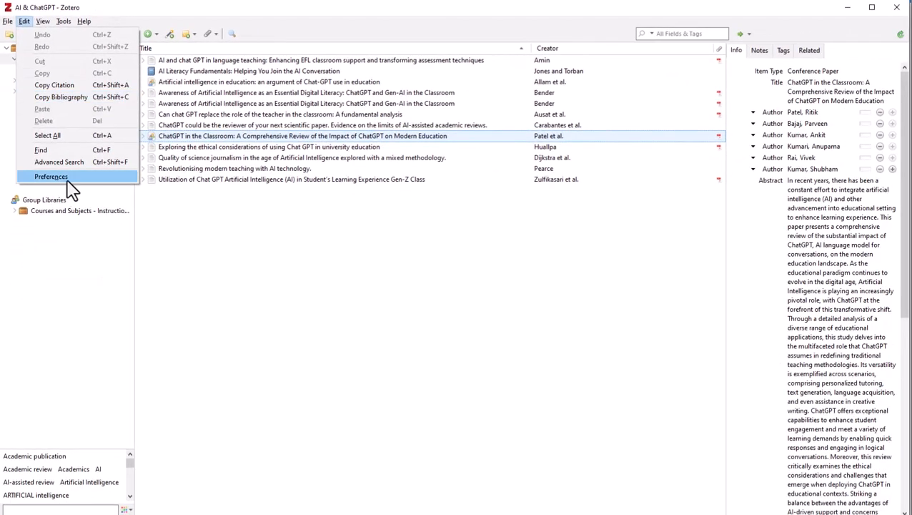
pyautogui.click(56, 195)
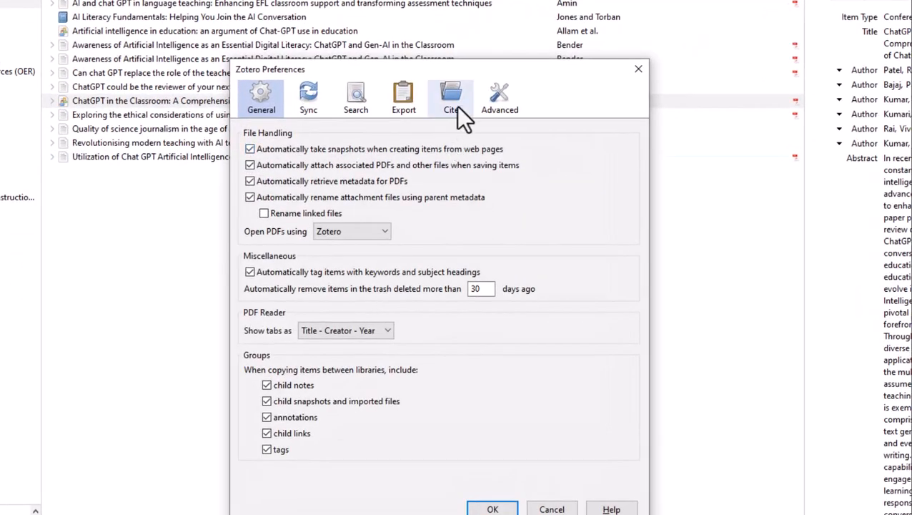
pyautogui.click(455, 106)
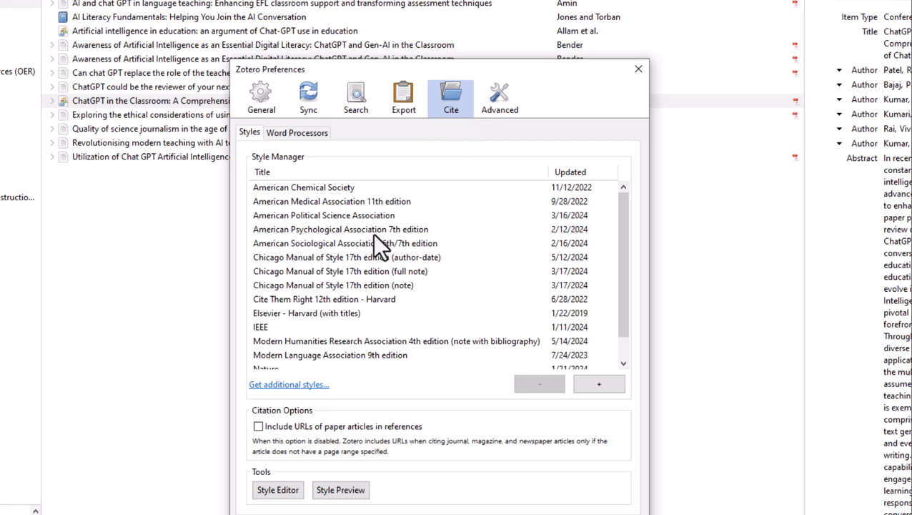
pyautogui.click(303, 231)
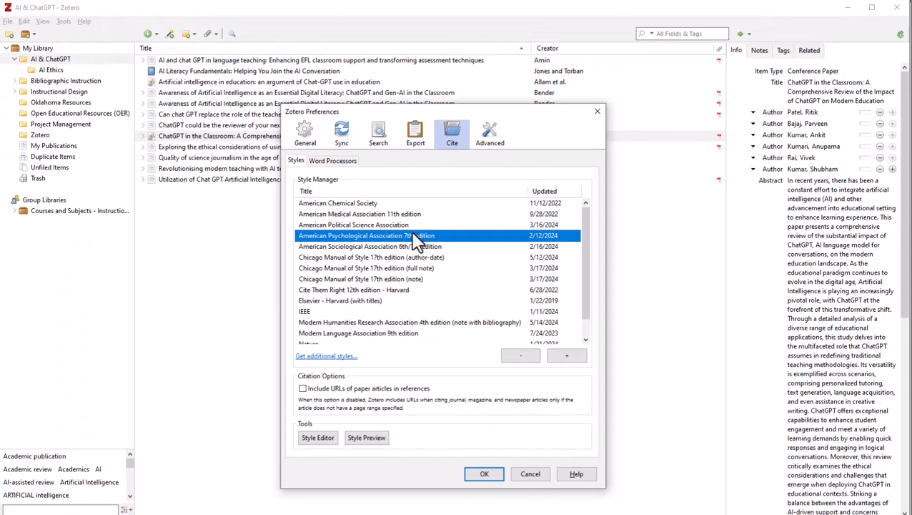
pyautogui.click(484, 474)
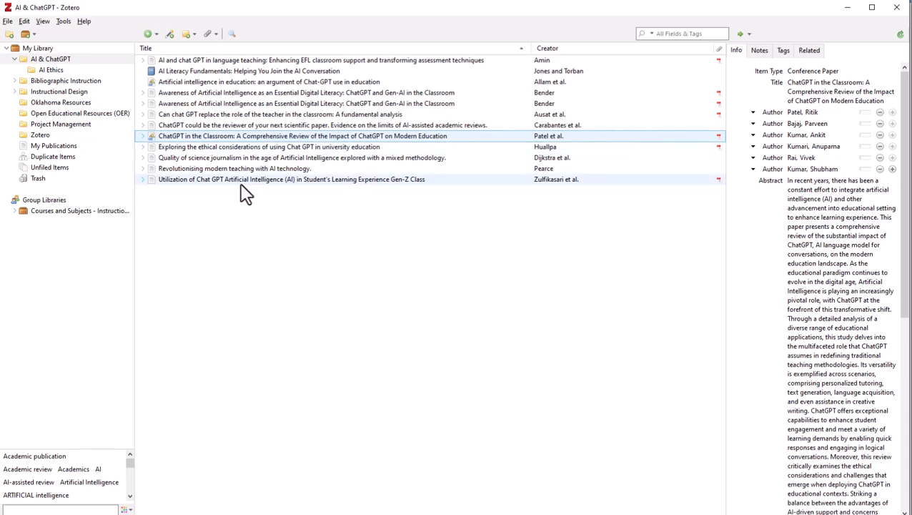
# Insert the reference for "Utilization of Chat GPT Artificial Intelligence (AI) in Student's Learning Experience Gen-Z Class" into the Word document
pyautogui.moveTo(239, 181); pyautogui.dragTo(290, 134)
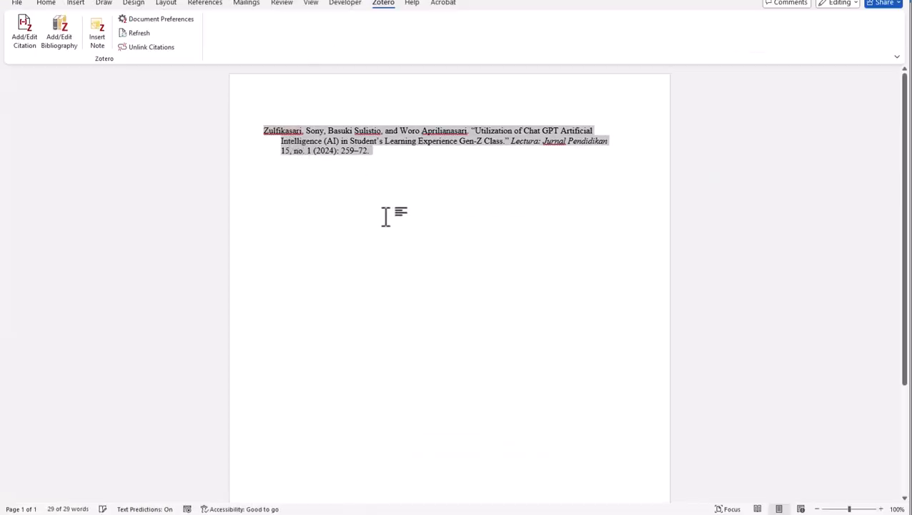
pyautogui.click(389, 163)
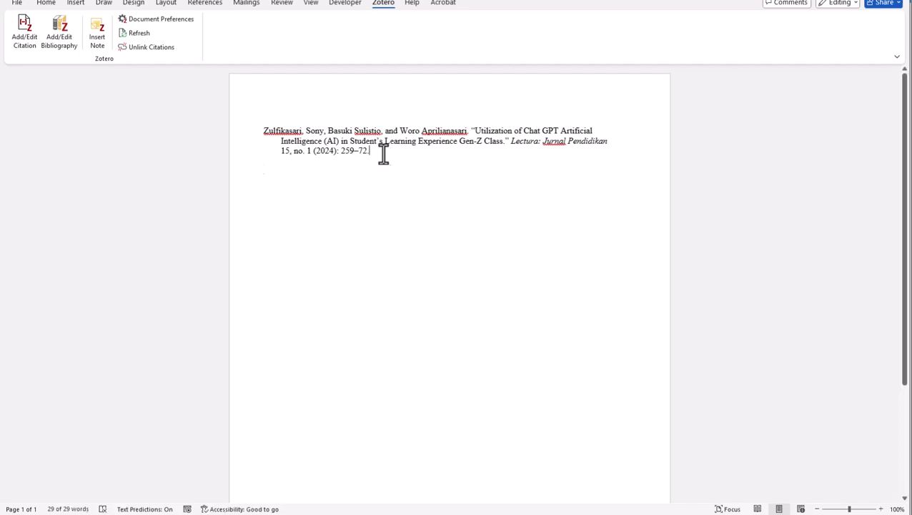
# Write "Zoterobib" on a new line below the reference and open the ZoteroBib site from the web search results
pyautogui.press('Return')
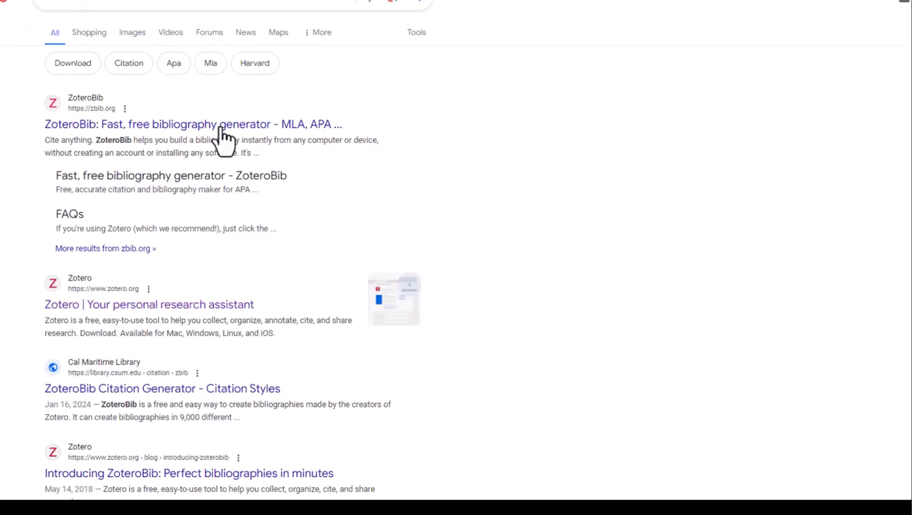
pyautogui.click(218, 138)
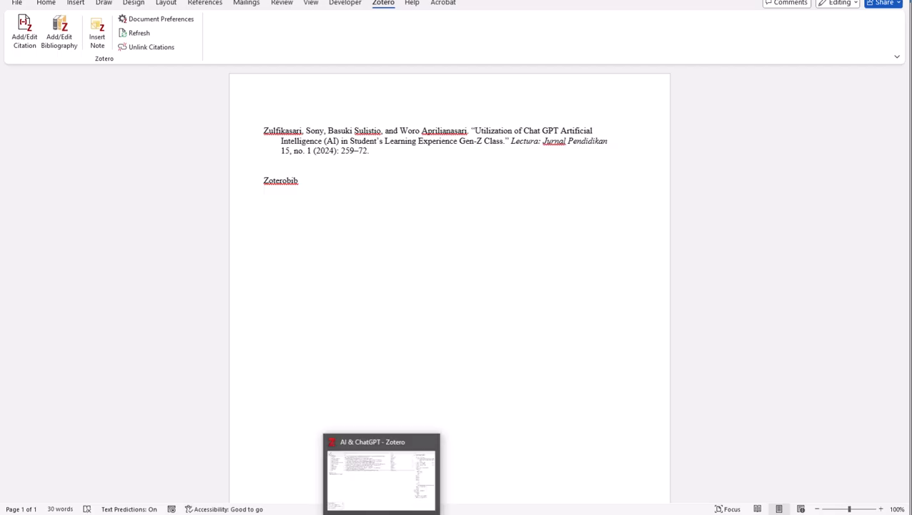
# Insert the reference for "AI and chat GPT in language teaching" below "Zoterobib" in Word and select all of the document's text
pyautogui.click(381, 514)
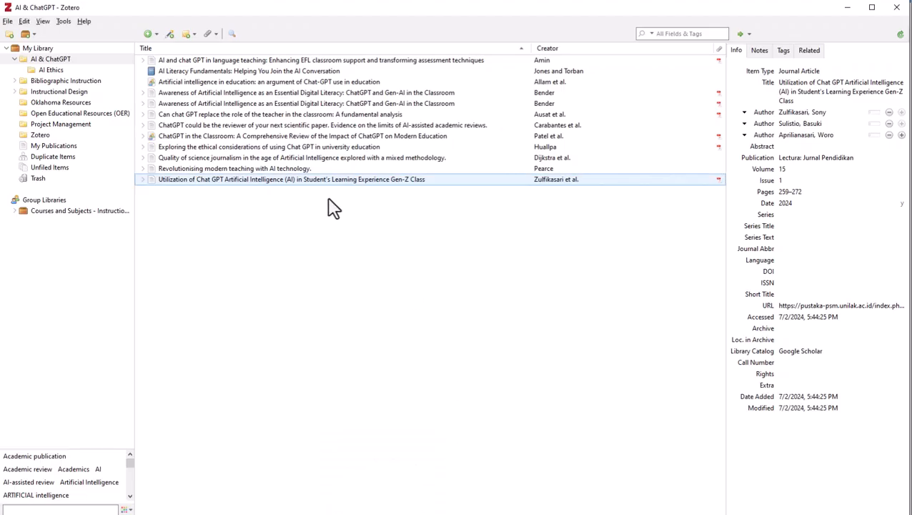
pyautogui.click(207, 60)
pyautogui.moveTo(207, 61); pyautogui.dragTo(274, 197)
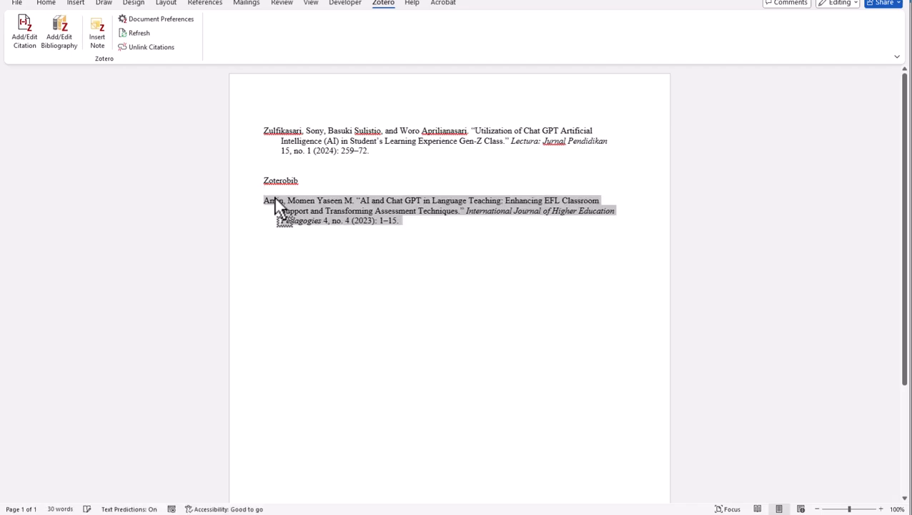
pyautogui.click(422, 235)
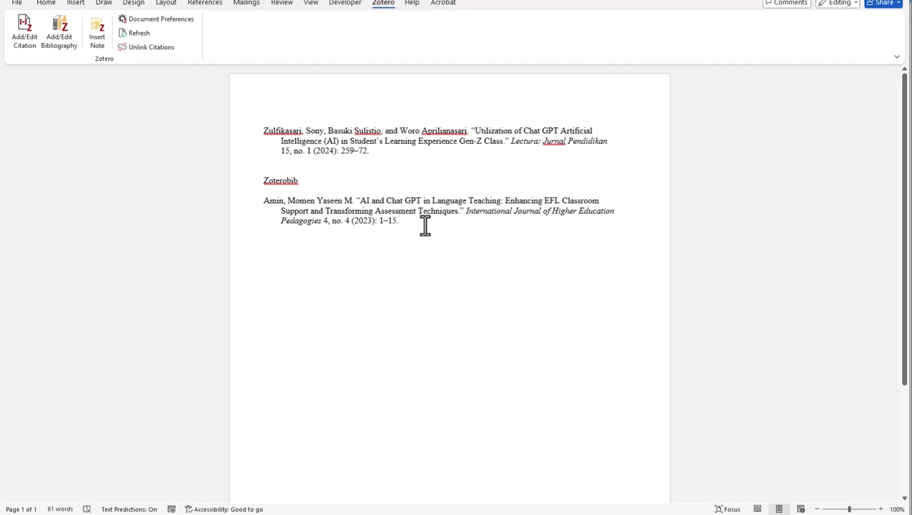
pyautogui.click(506, 200)
pyautogui.moveTo(413, 218); pyautogui.dragTo(245, 112)
# Copy an APA 7th edition bibliography of every item in the AI & ChatGPT collection to the clipboard, with English (US) as the language
pyautogui.click(399, 513)
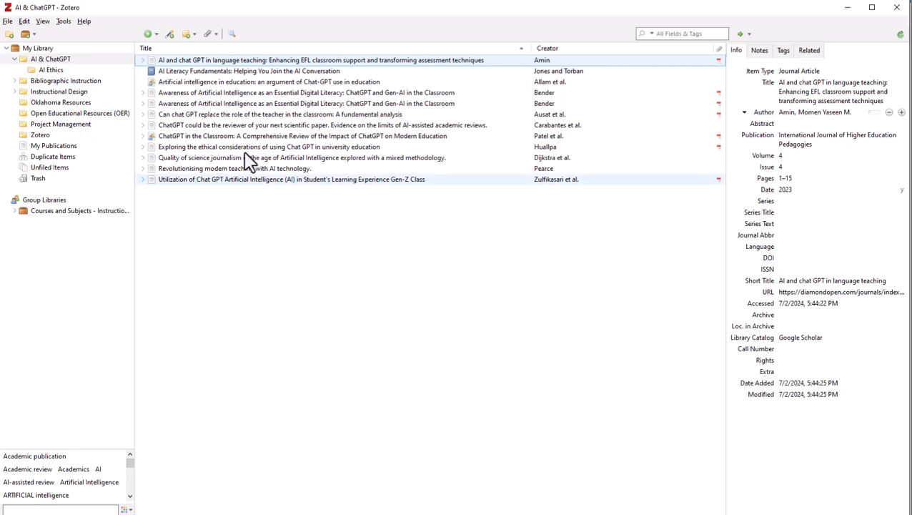
pyautogui.keyDown('shift'); pyautogui.click(193, 179); pyautogui.keyUp('shift')
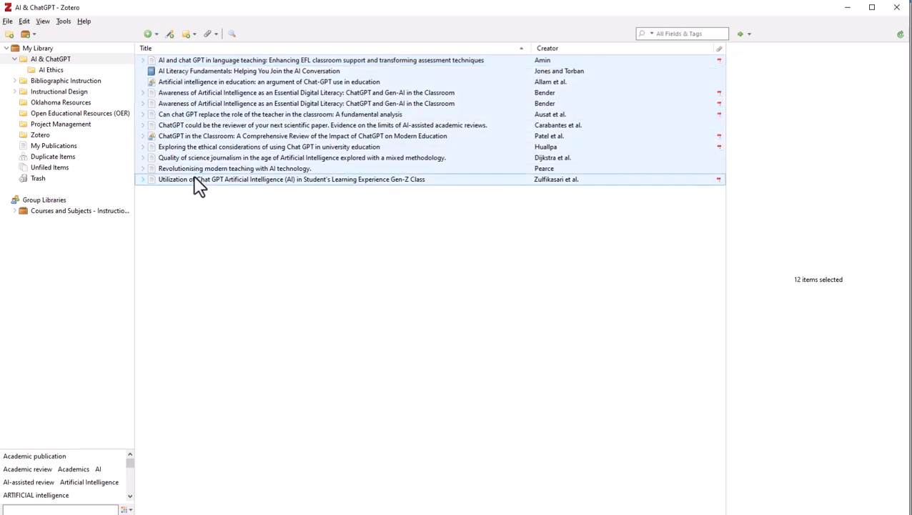
pyautogui.rightClick(218, 70)
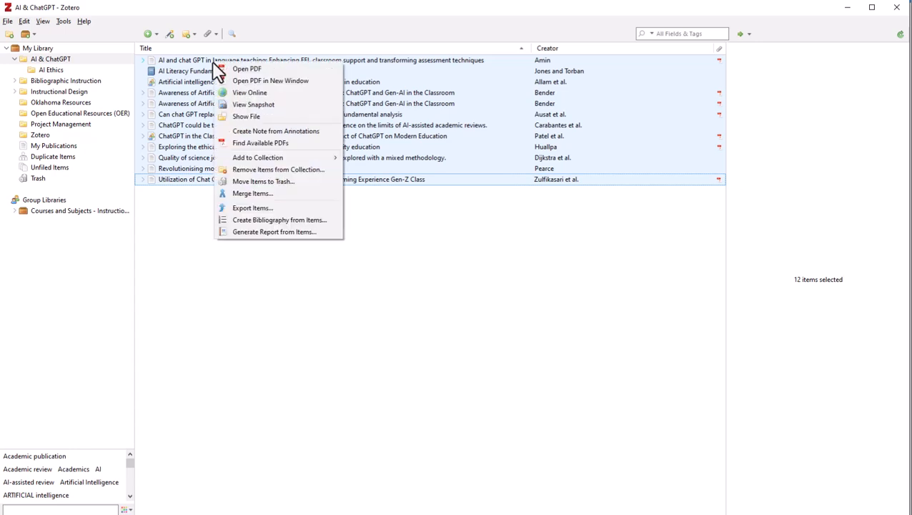
pyautogui.click(282, 220)
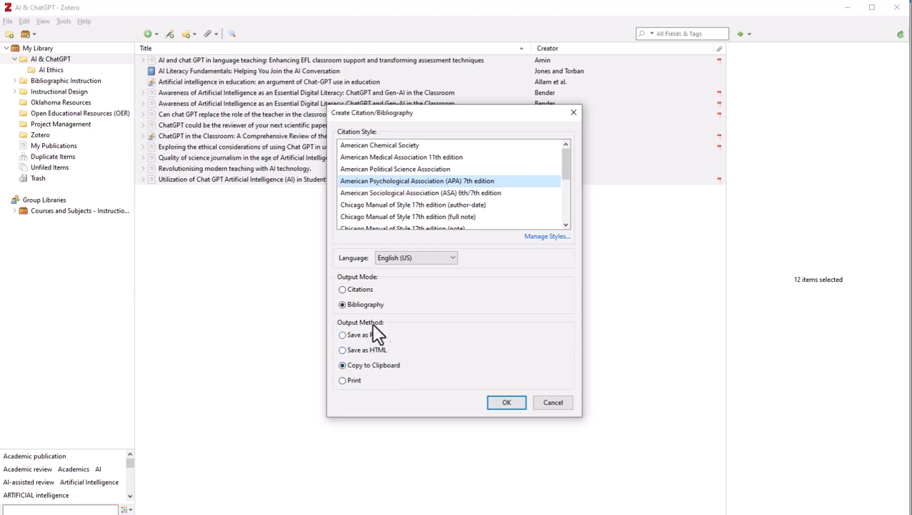
pyautogui.click(504, 403)
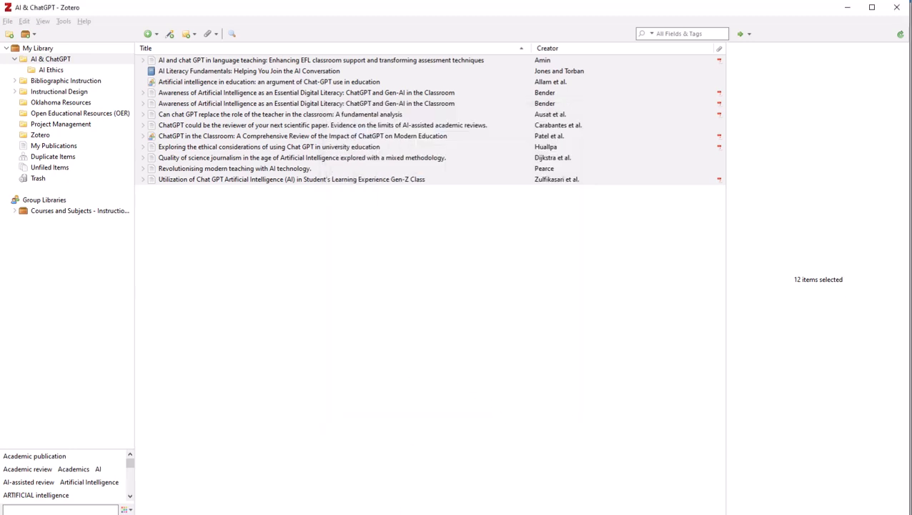
# Paste the copied APA bibliography of the AI & ChatGPT collection into the blank Word document and review its entries
pyautogui.hotkey('alt', 'Tab')
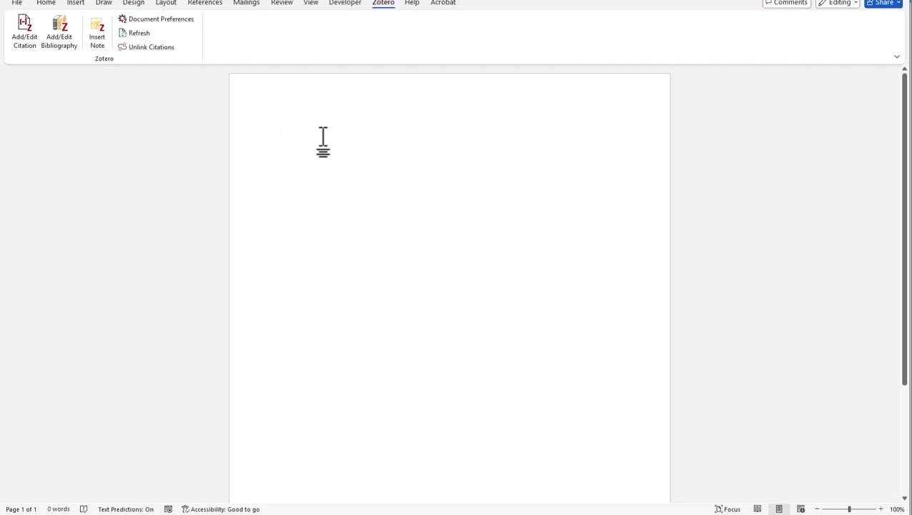
pyautogui.hotkey('ctrl', 'v')
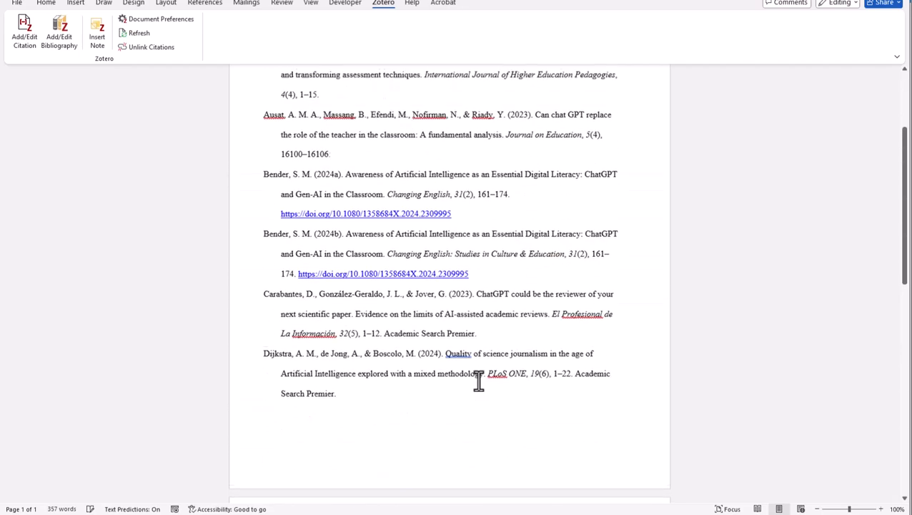
pyautogui.scroll(15, 517, 342)
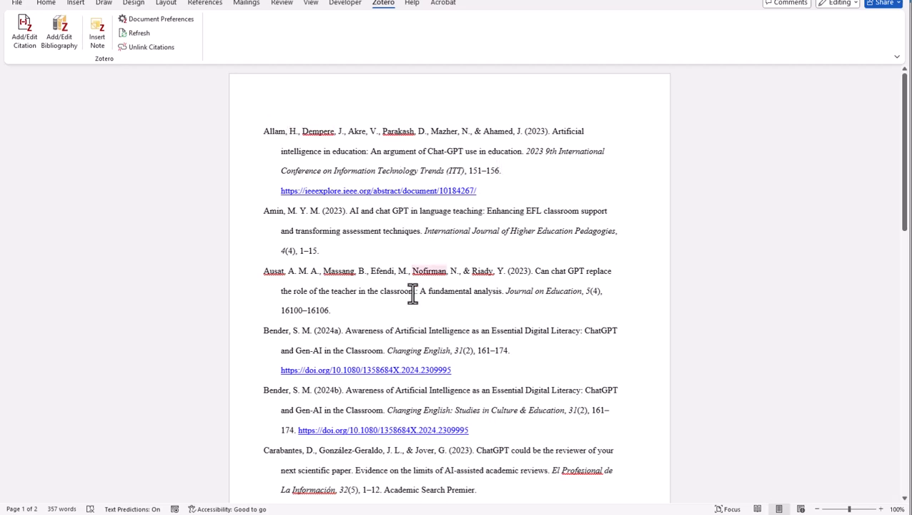
pyautogui.scroll(-1, 523, 295)
pyautogui.scroll(1, 532, 288)
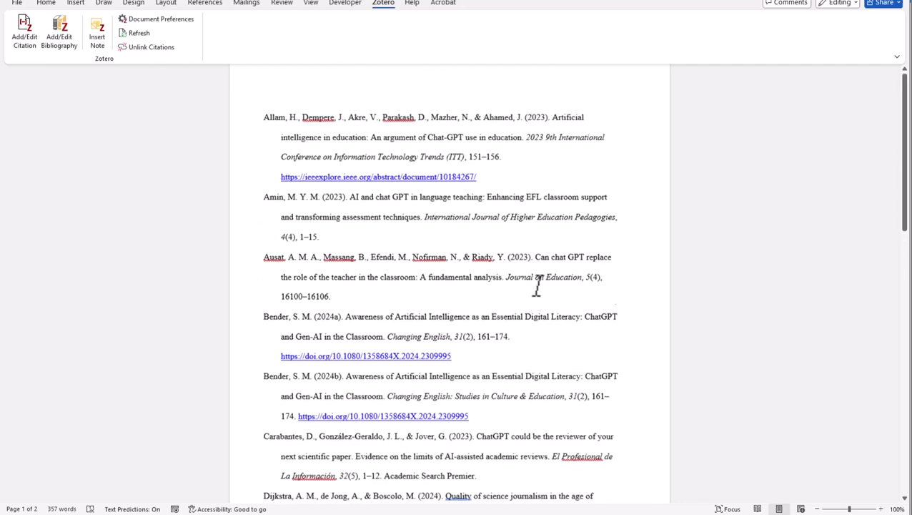
pyautogui.scroll(-2, 520, 308)
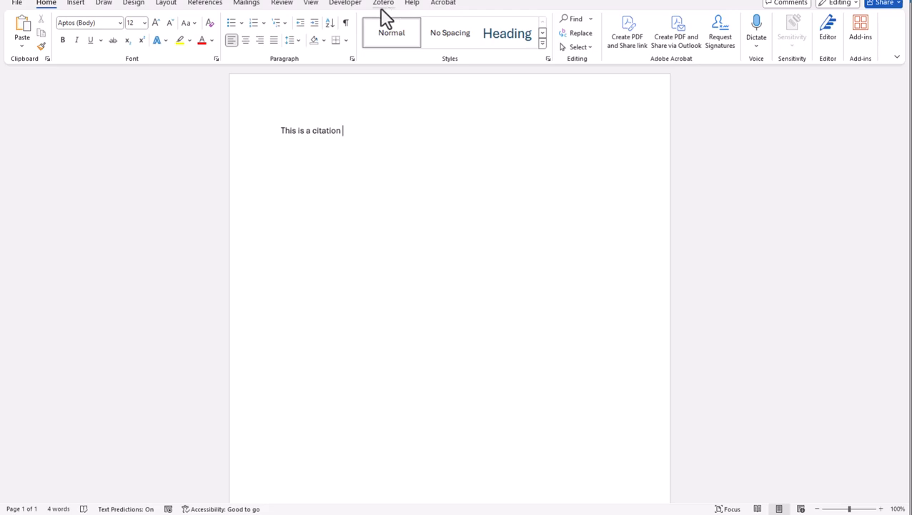
# Start a Zotero citation after "This is a citation" with American Psychological Association (APA) 7th edition as the document's citation style
pyautogui.click(382, 6)
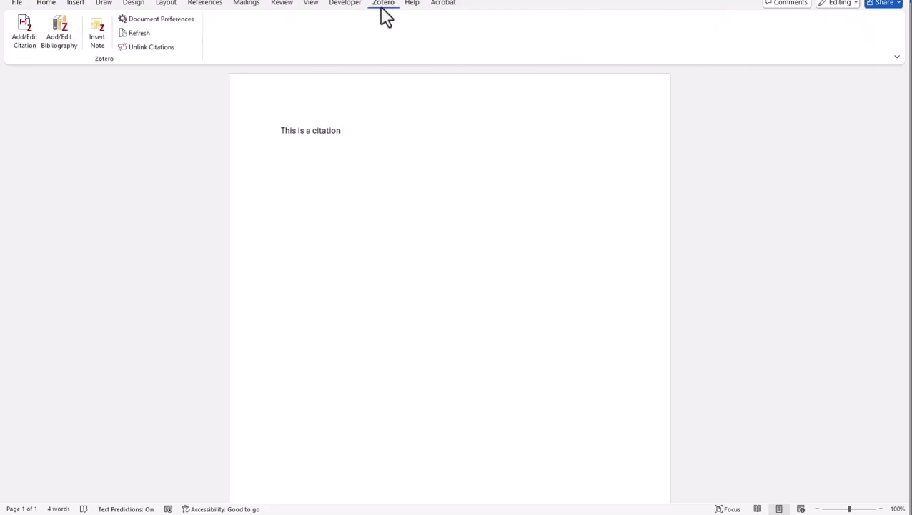
pyautogui.click(29, 52)
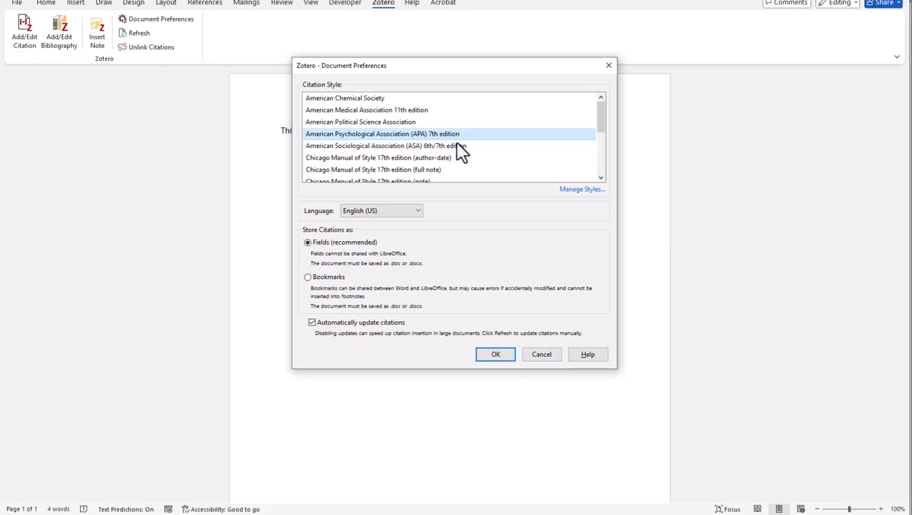
pyautogui.click(496, 357)
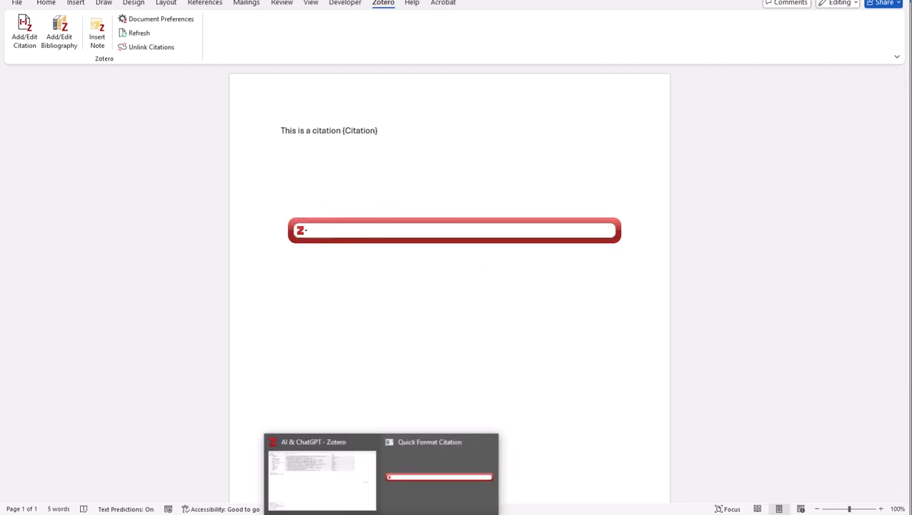
# Cite the Changing English: Studies in Culture & Education version of "Awareness of Artificial Intelligence as an Essential Digital Literacy" after "This is a citation"
pyautogui.click(345, 490)
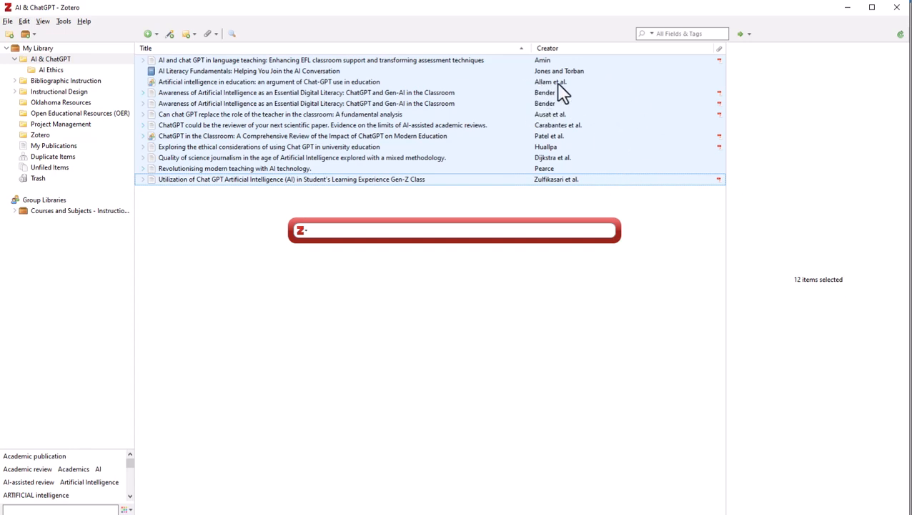
pyautogui.click(334, 230)
pyautogui.write('Be')
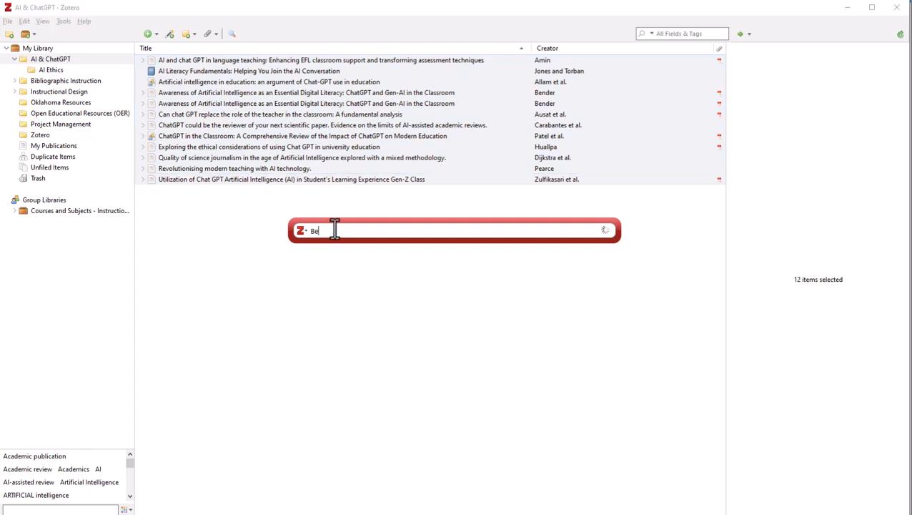
pyautogui.write('nder')
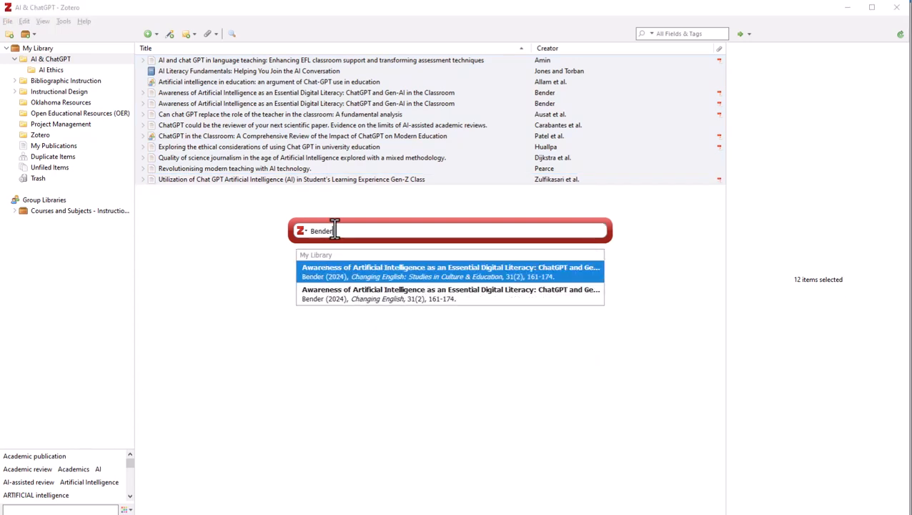
pyautogui.click(394, 268)
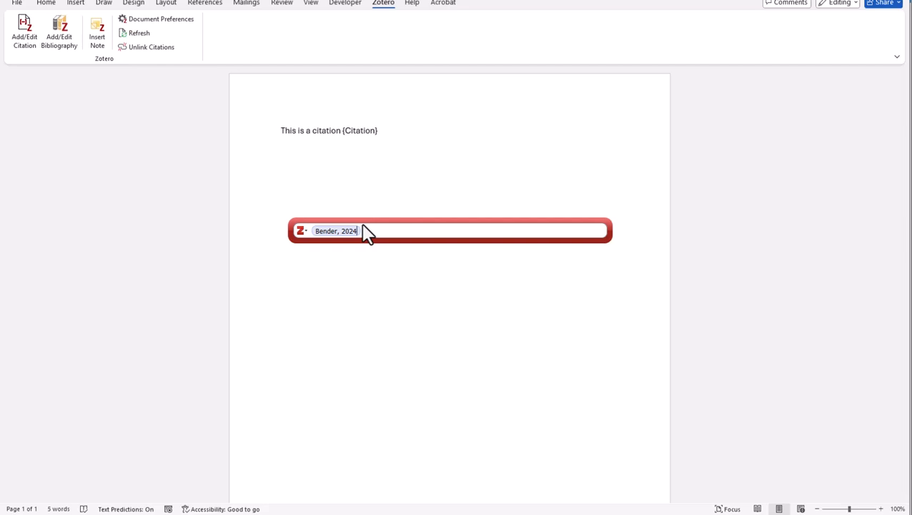
pyautogui.press('Return')
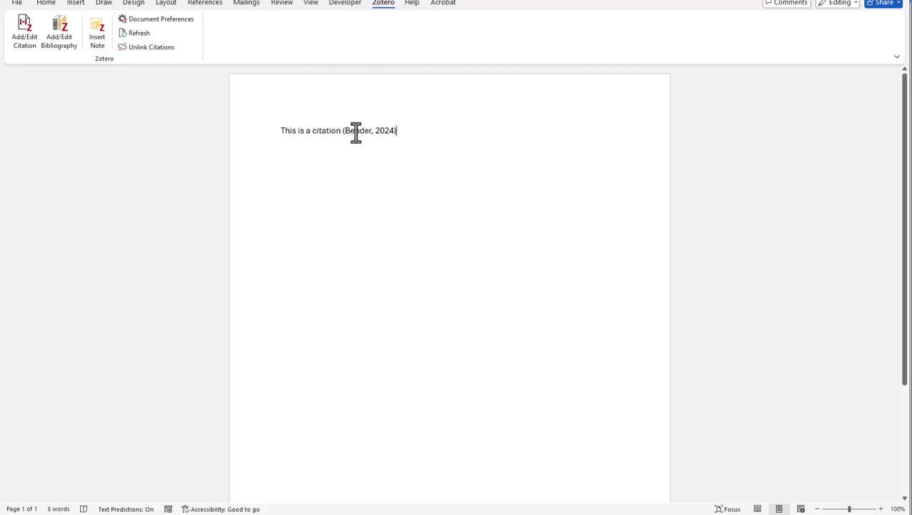
# Write the sentence "This is also a citation" and cite "AI and chat GPT in language teaching" at its end
pyautogui.write('. This is also a citation')
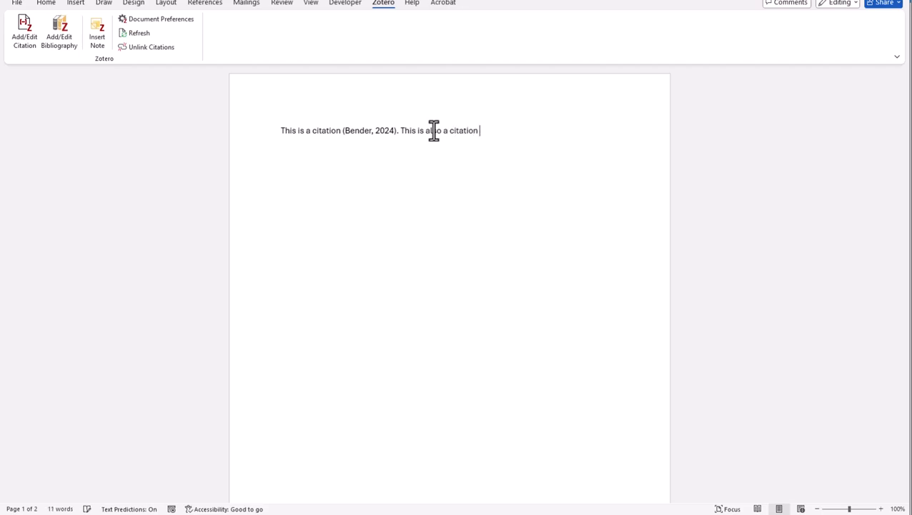
pyautogui.hotkey('ctrl', 'alt', 'c')
pyautogui.write('Amin')
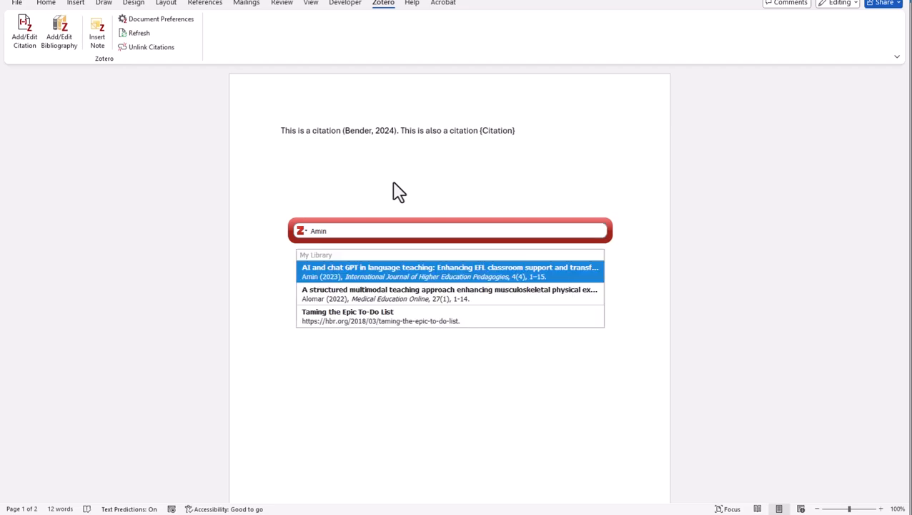
pyautogui.press('Return')
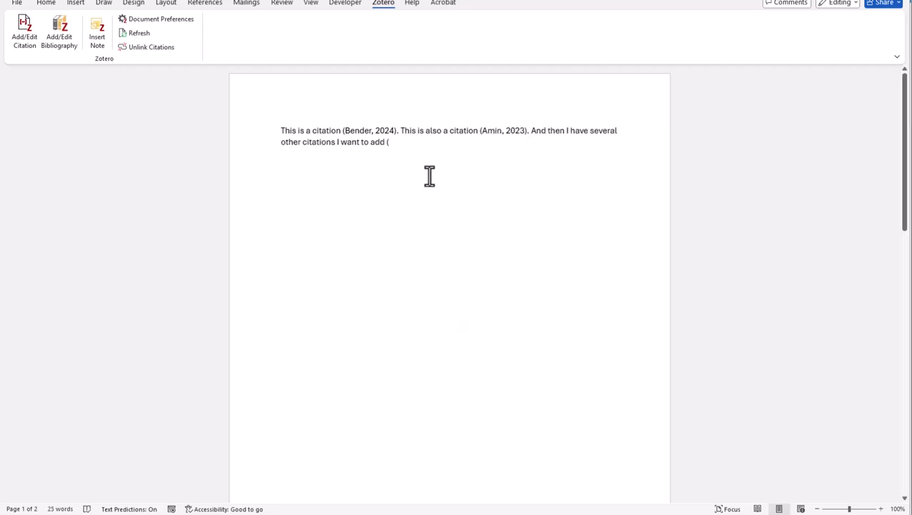
# Cite "ChatGPT in the Classroom: A Comprehensive Review" after "And then I have several other citations I want to add"
pyautogui.click(26, 36)
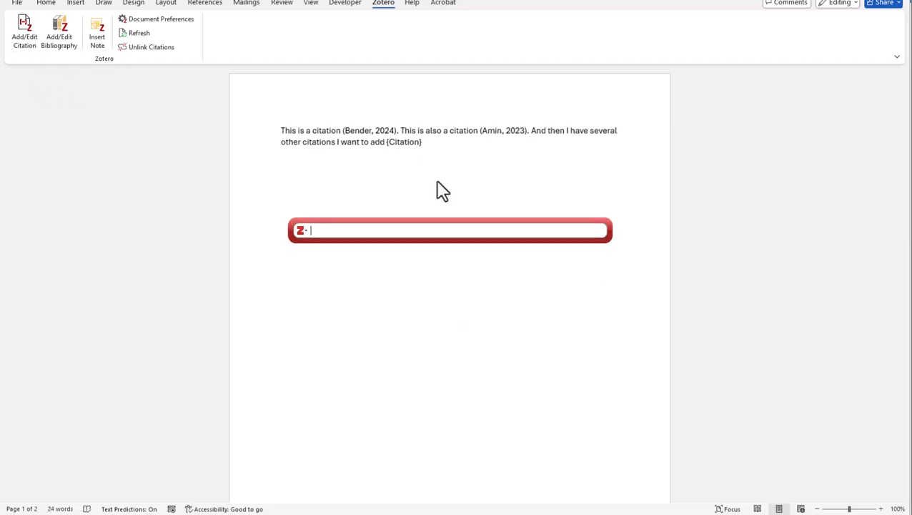
pyautogui.write('Patel')
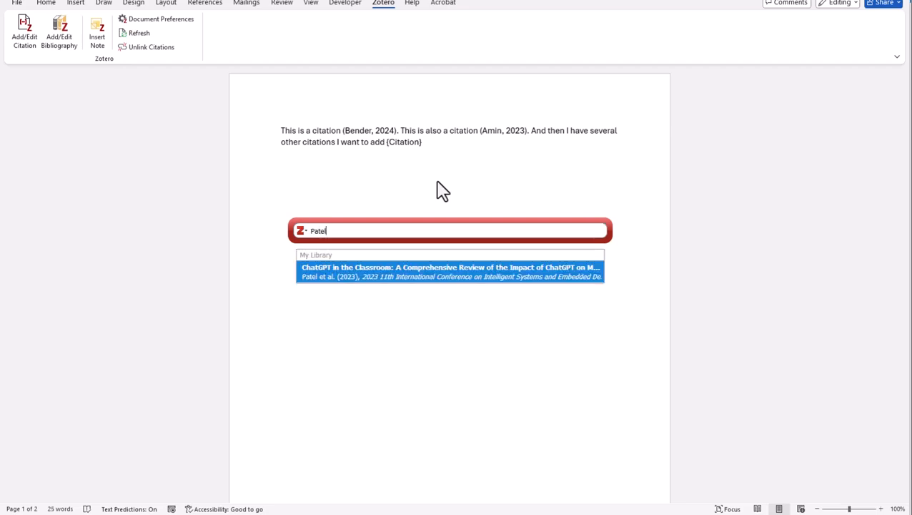
pyautogui.press('Return')
pyautogui.press('Return')
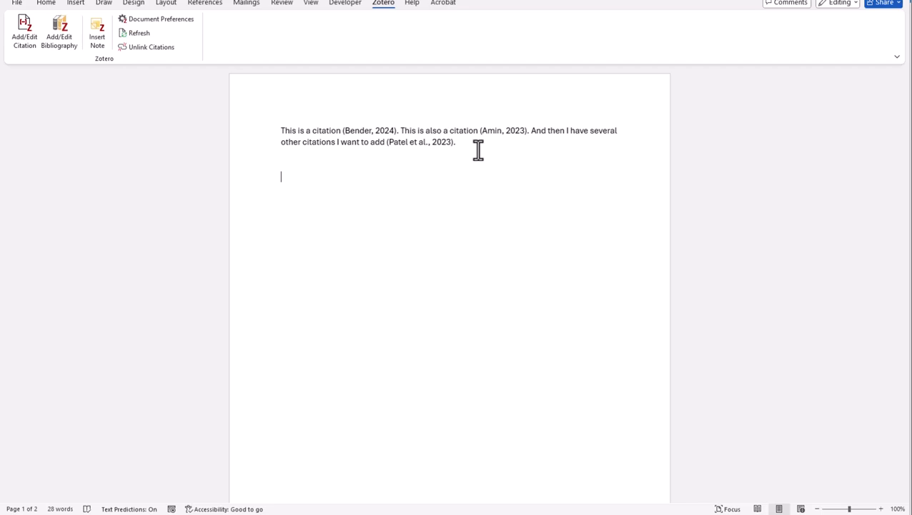
# Insert the Zotero bibliography of the cited works below the paragraph of citations
pyautogui.click(75, 37)
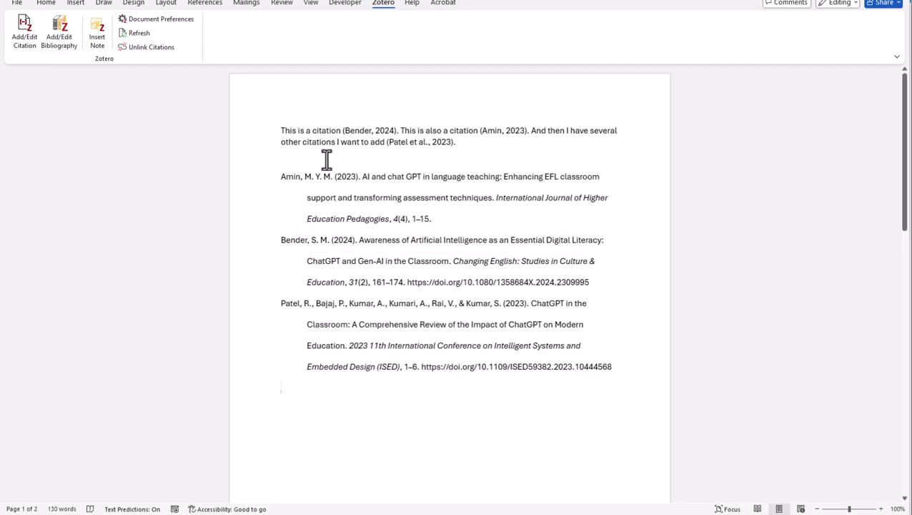
pyautogui.moveTo(275, 173); pyautogui.dragTo(557, 317)
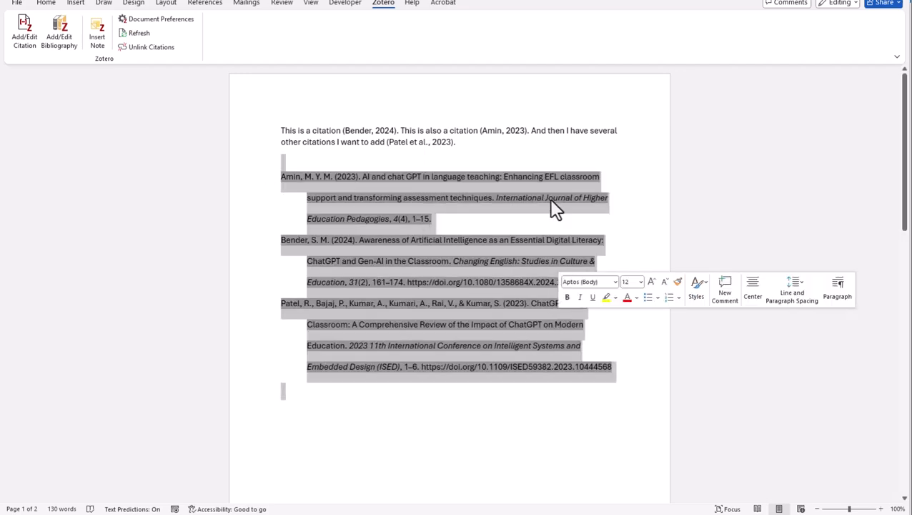
pyautogui.click(537, 163)
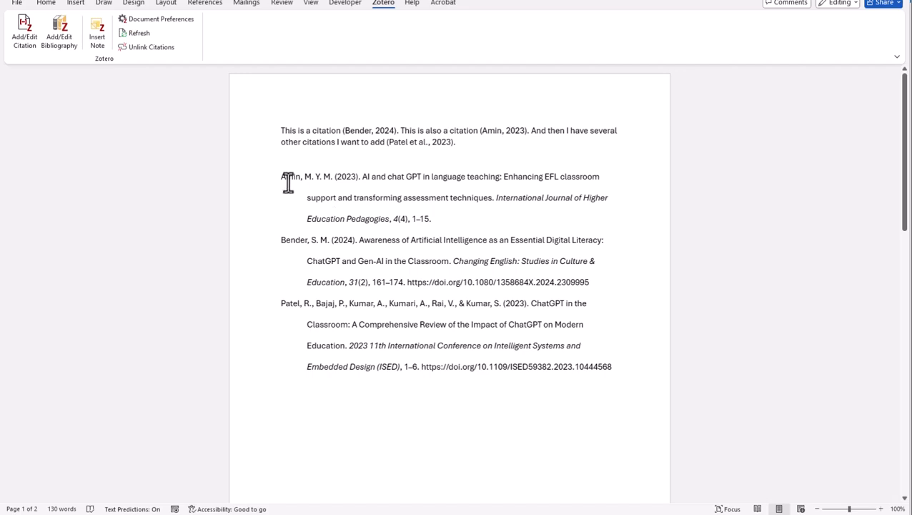
# Add a centered "References" heading between the paragraph of citations and the bibliography
pyautogui.click(469, 143)
pyautogui.press('Return')
pyautogui.press('Return')
pyautogui.write('Referen')
pyautogui.press('Tab')
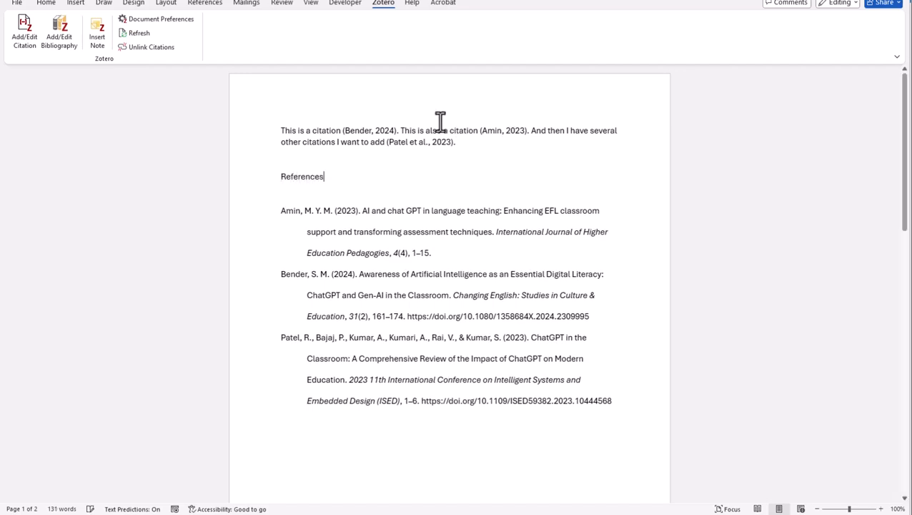
pyautogui.tripleClick(308, 176)
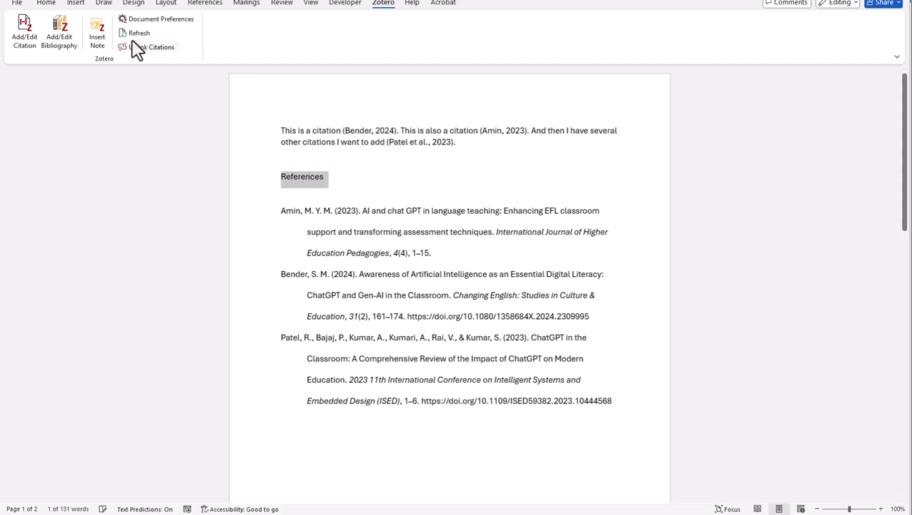
pyautogui.click(46, 3)
pyautogui.click(246, 40)
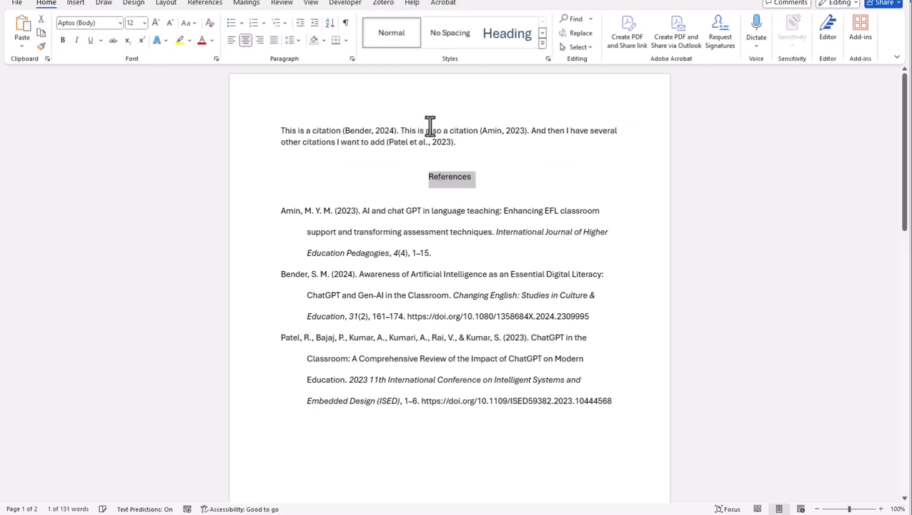
# Insert ten blank lines after the paragraph of citations to move the References heading and bibliography further down
pyautogui.click(476, 142)
pyautogui.press('Return')
pyautogui.press('Return')
pyautogui.press('Return')
pyautogui.press('Return')
pyautogui.press('Return')
pyautogui.press('Return')
pyautogui.press('Return')
pyautogui.press('Return')
pyautogui.press('Return')
pyautogui.press('Return')
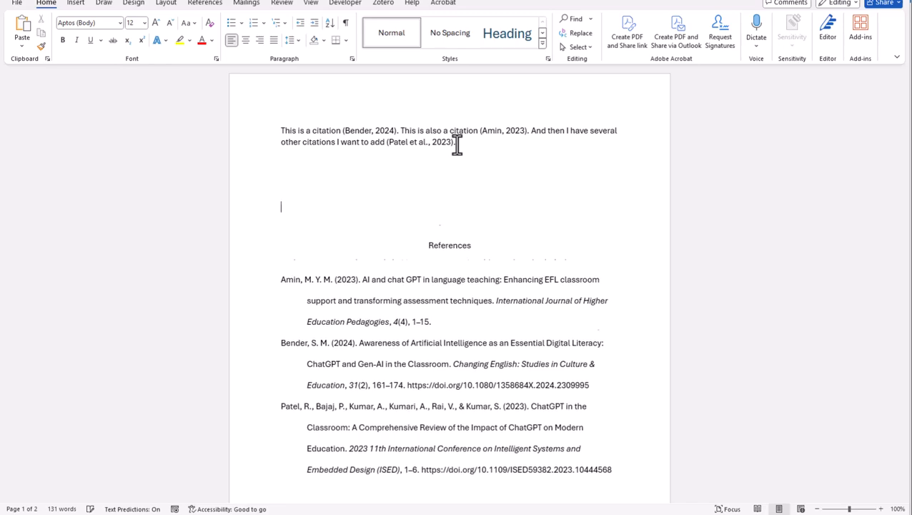
pyautogui.scroll(-1, 513, 145)
pyautogui.scroll(-5, 513, 146)
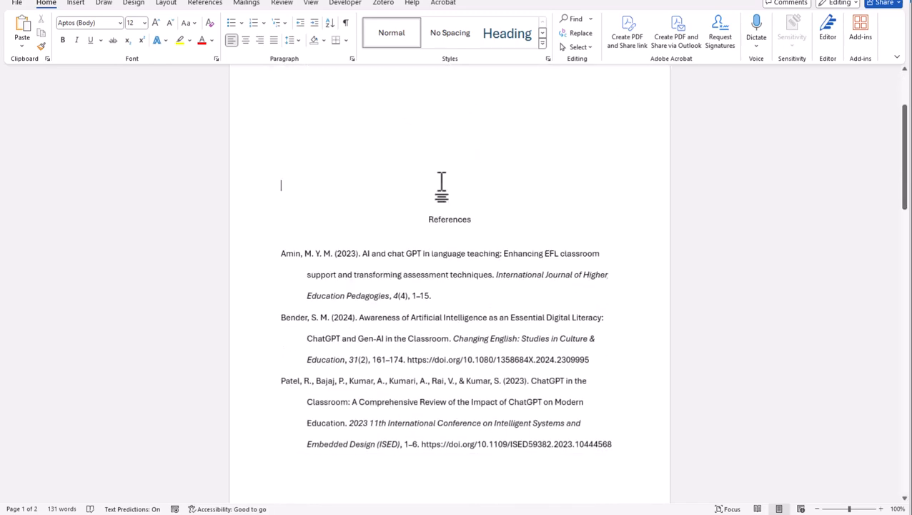
pyautogui.scroll(6, 444, 178)
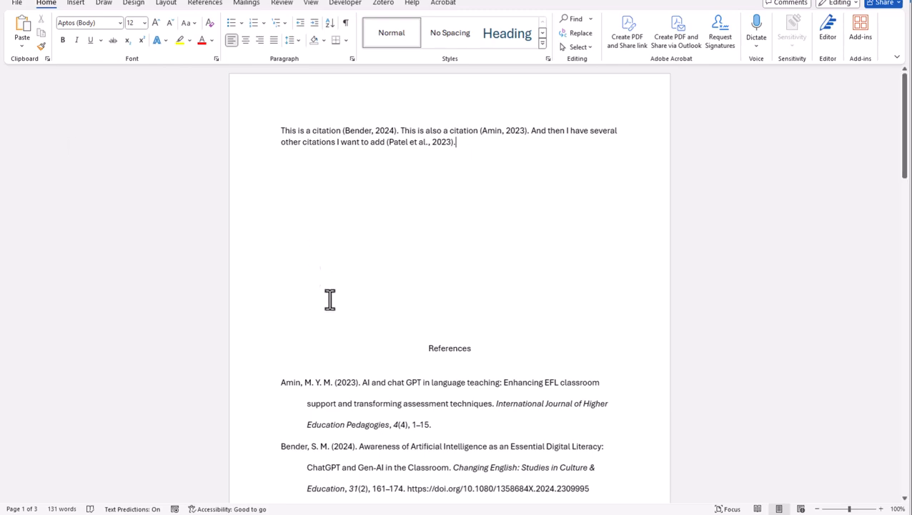
# Examine the item details of "AI and chat GPT in language teaching" in Zotero alongside the citations in the Word document
pyautogui.click(383, 3)
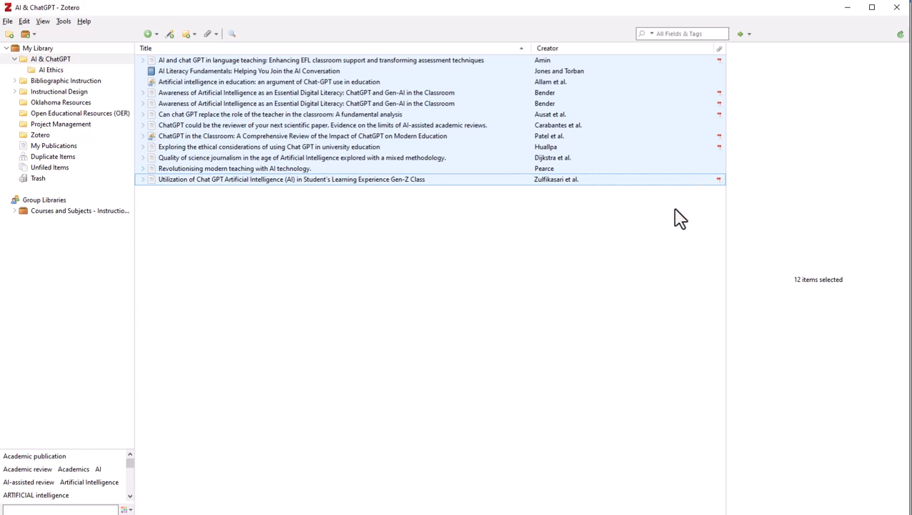
pyautogui.click(571, 61)
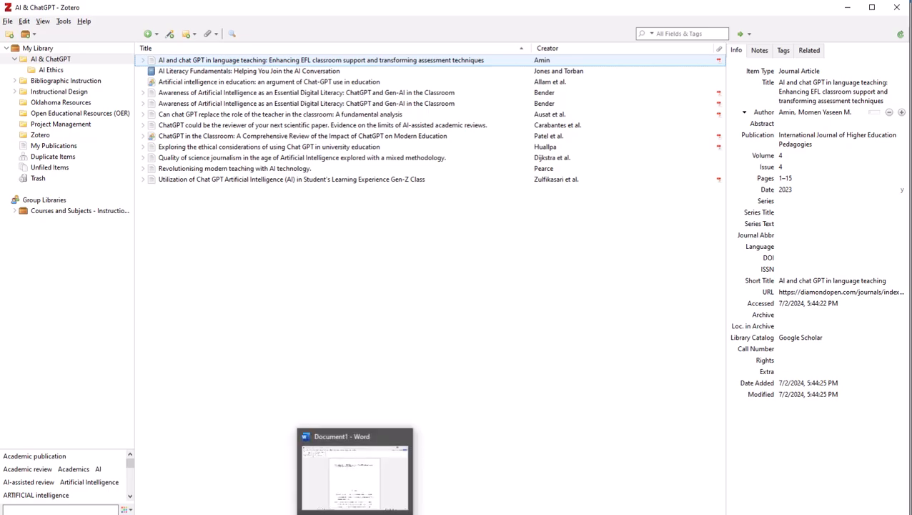
pyautogui.click(355, 514)
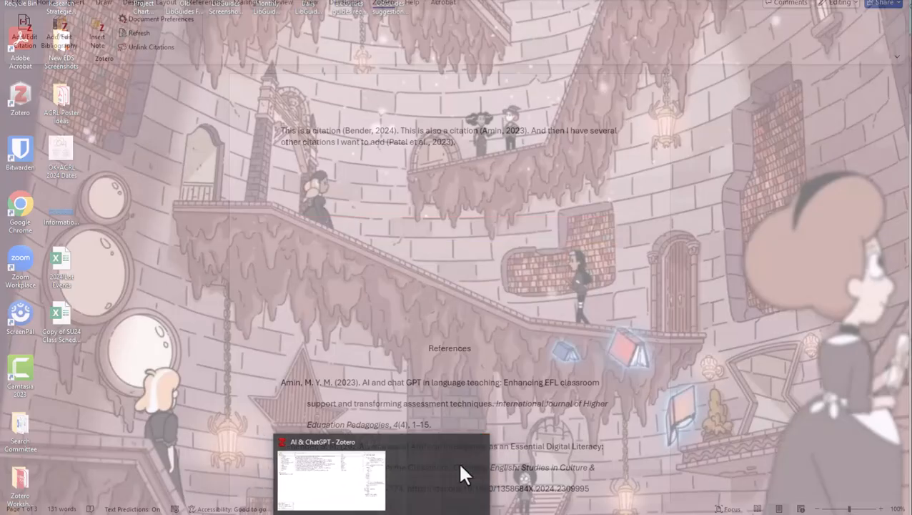
pyautogui.click(364, 481)
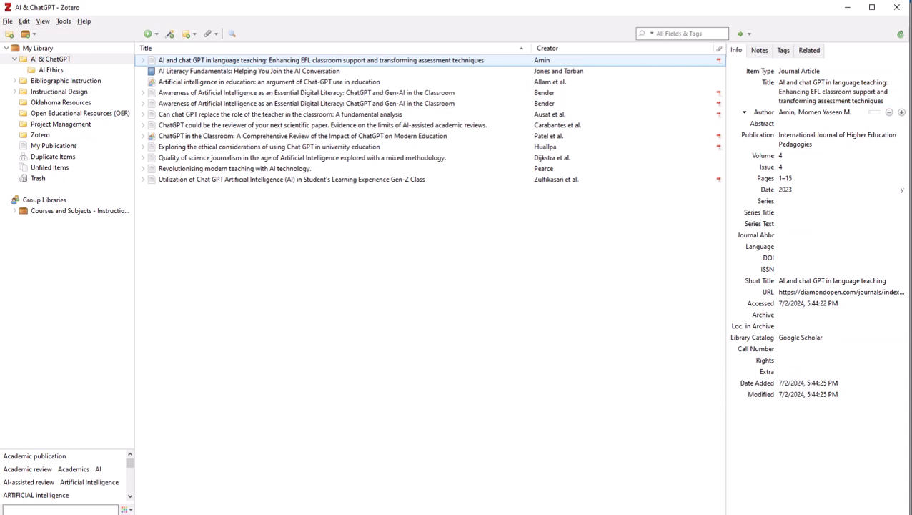
pyautogui.click(355, 514)
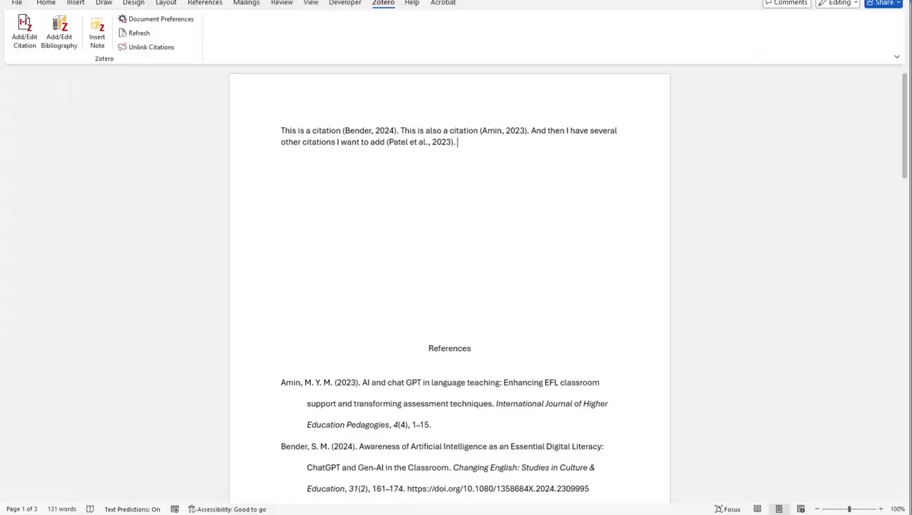
pyautogui.hotkey('alt', 'Tab')
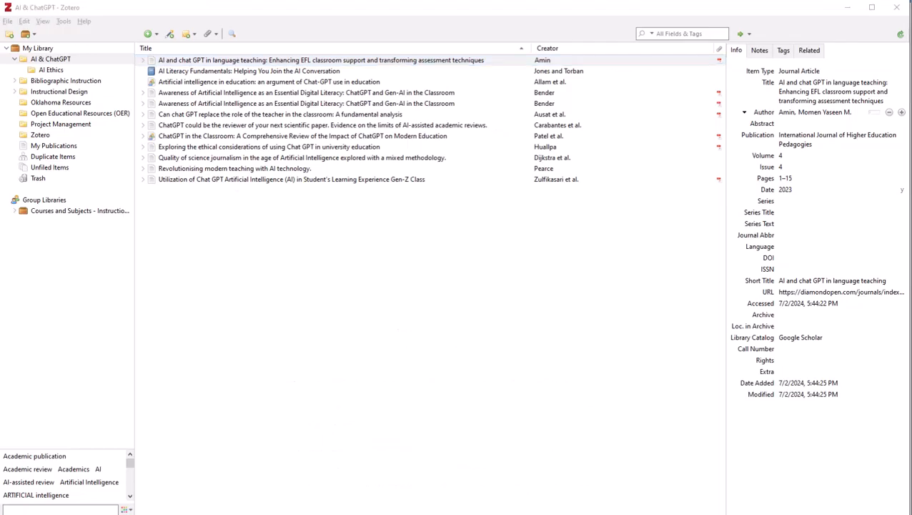